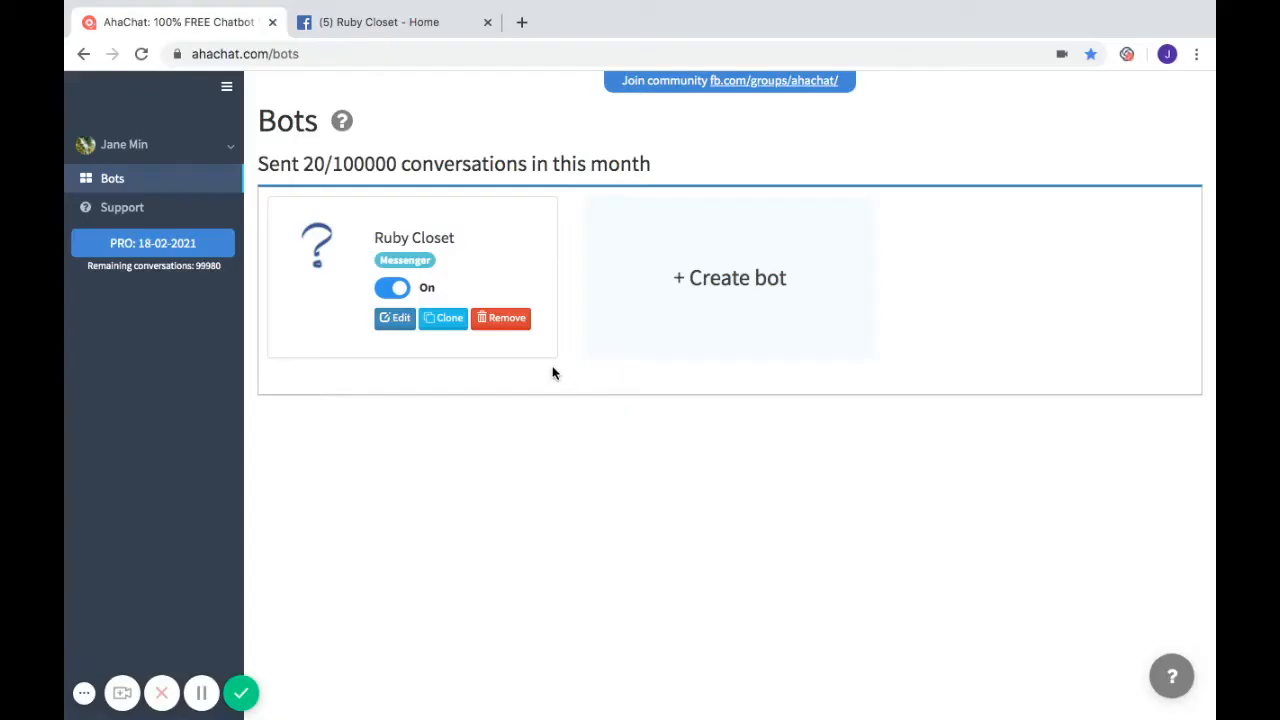
- From the Ruby Closet bot's Growth tools, start a new Auto Inbox tool
left_click(396, 320)
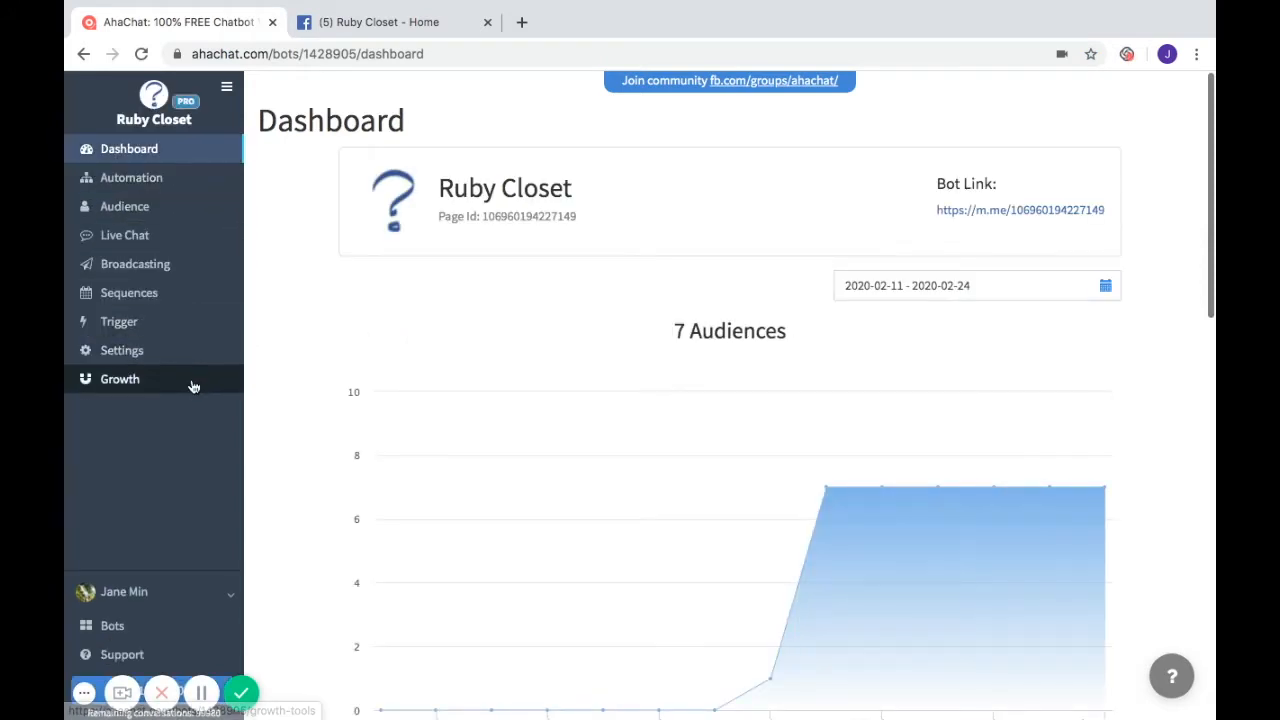
left_click(127, 392)
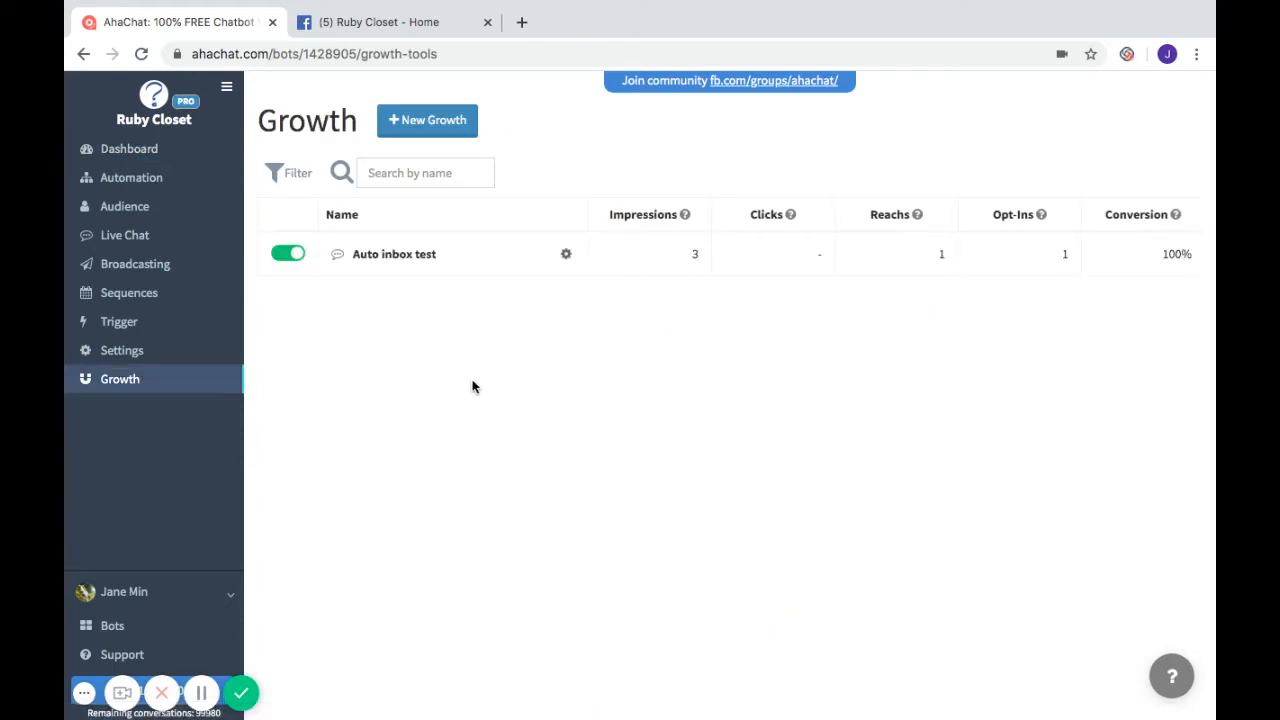
left_click(440, 122)
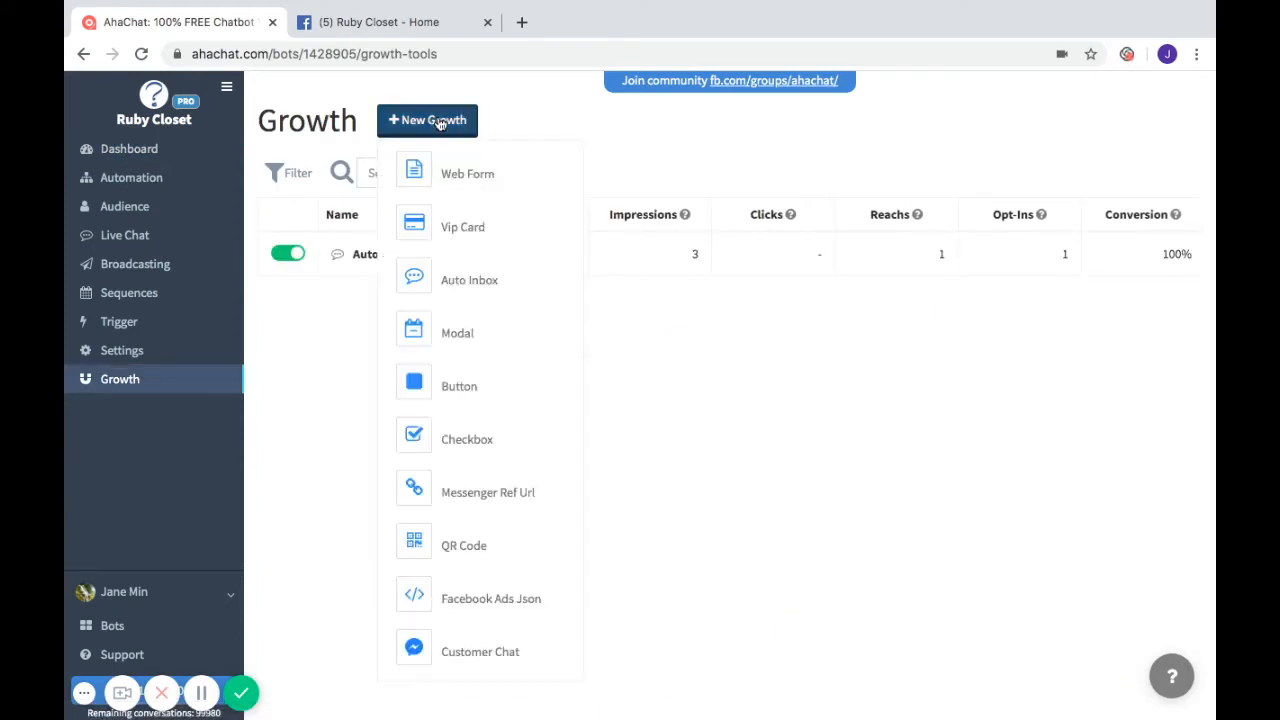
left_click(477, 281)
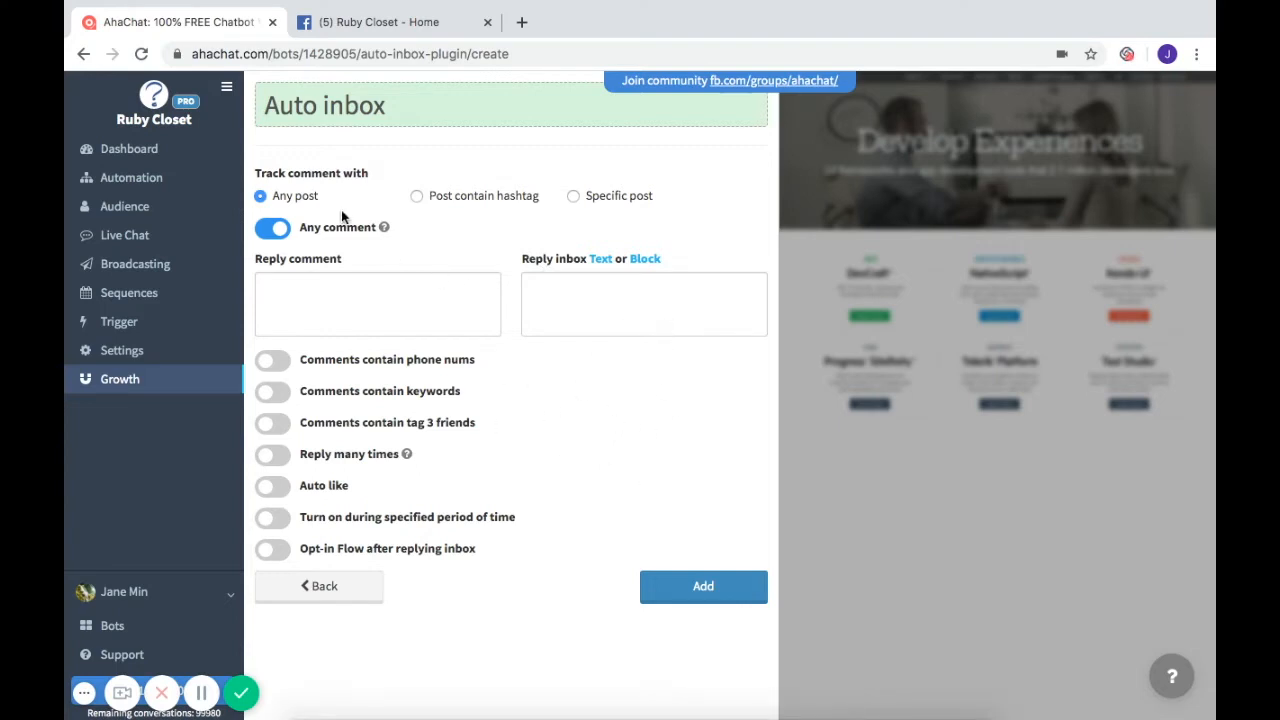
- Open the Page Roles section of the Ruby Closet Facebook page's settings
left_click(380, 23)
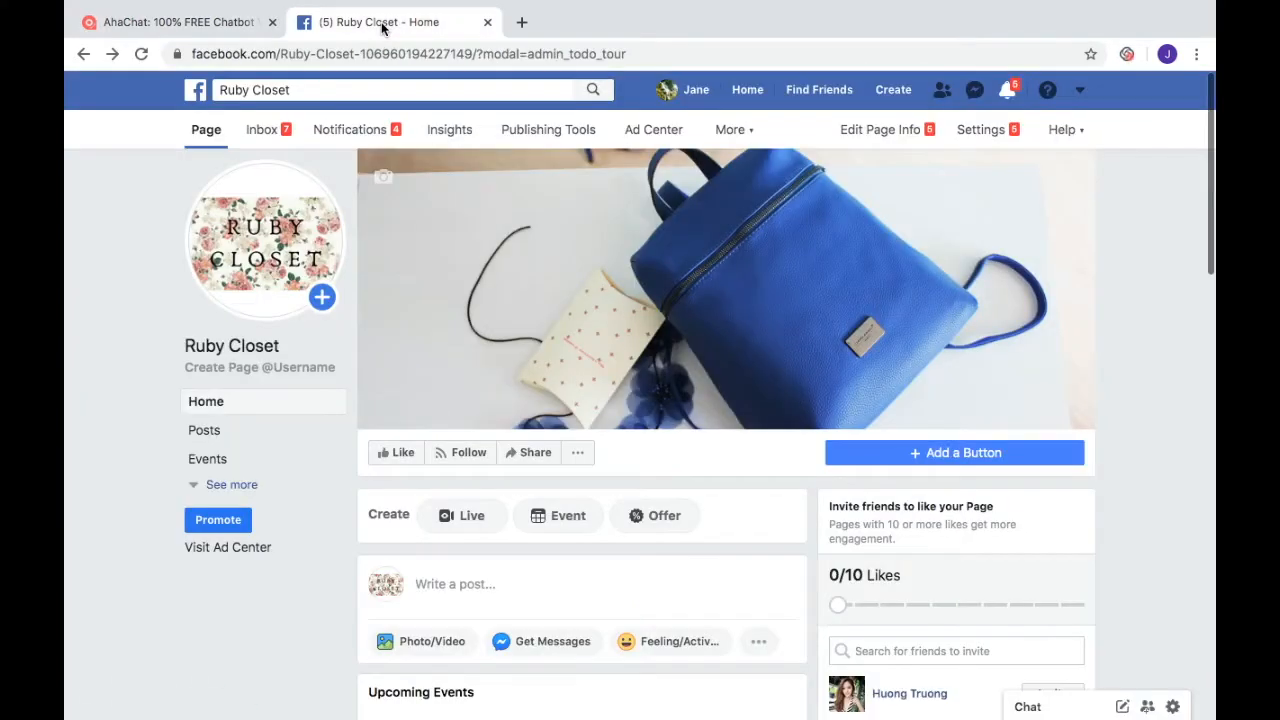
left_click(995, 143)
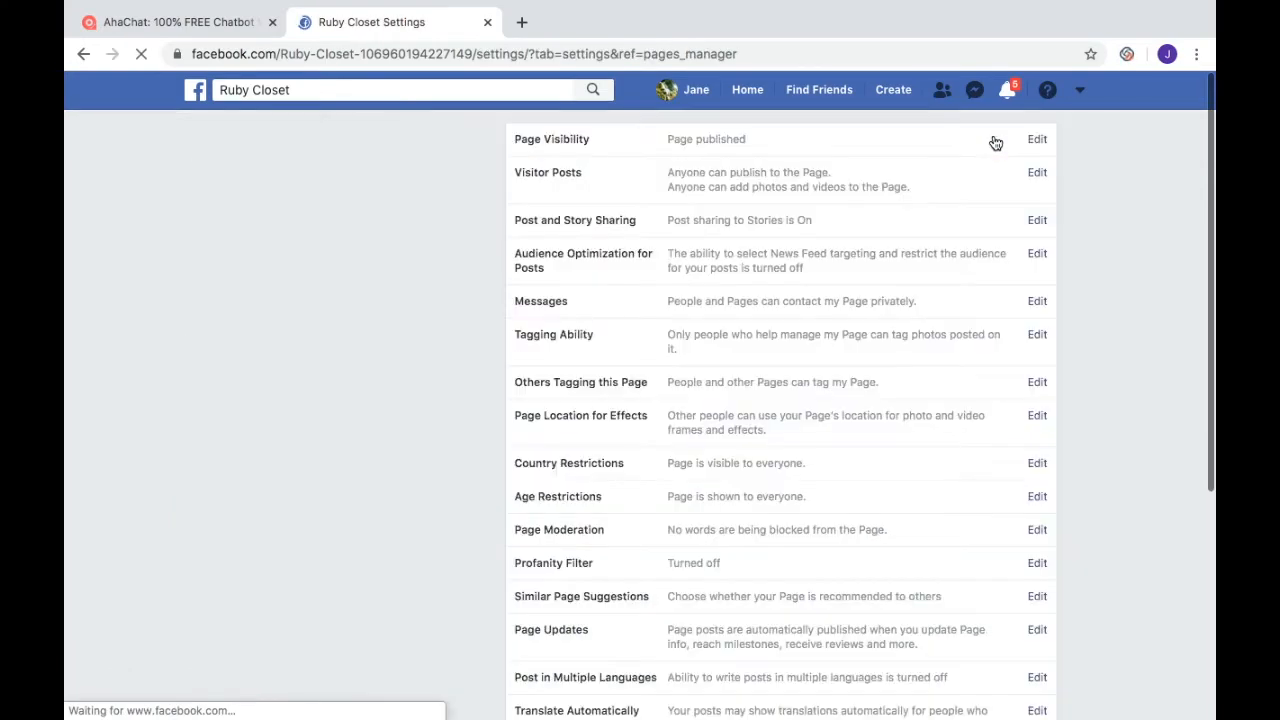
scroll(397, 449, "down", 2)
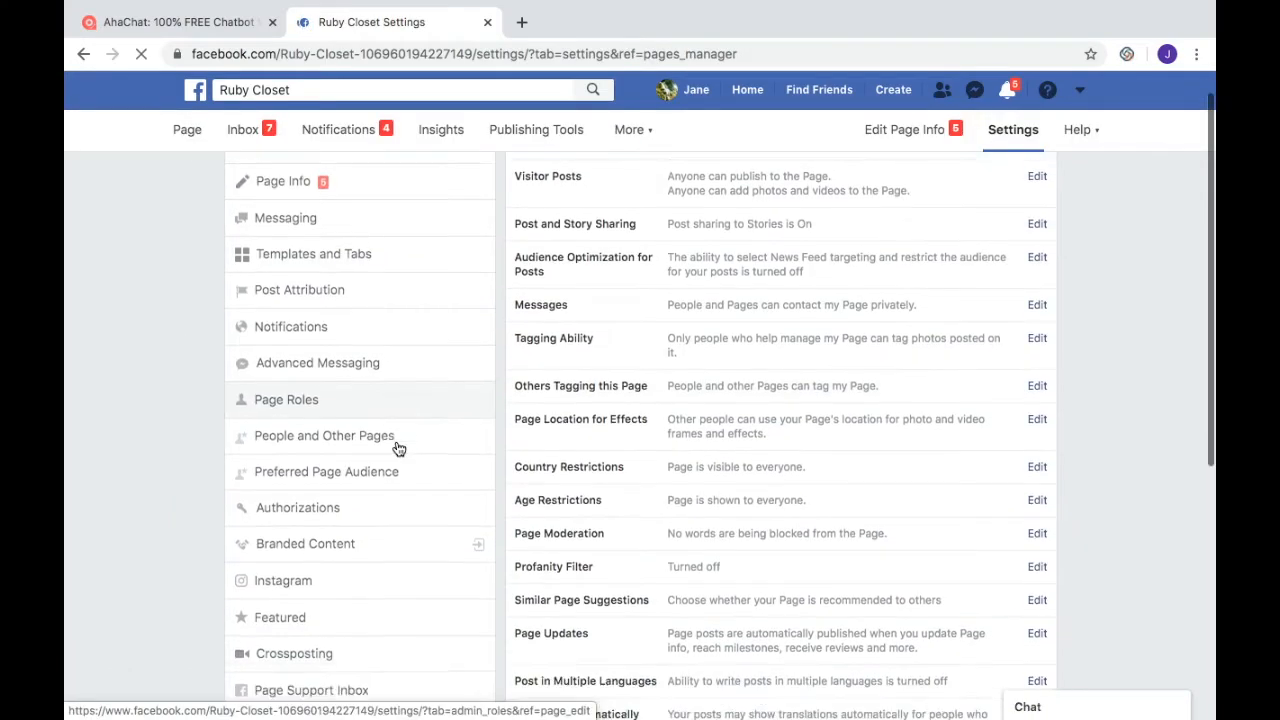
left_click(279, 340)
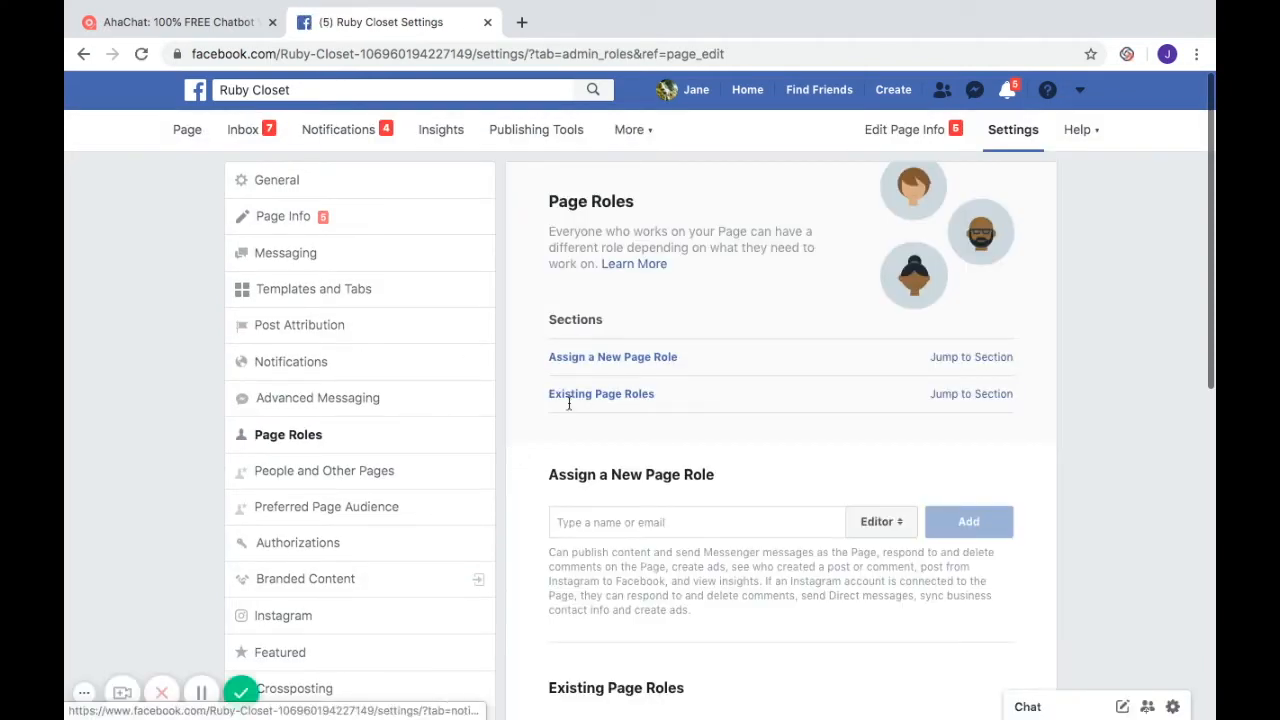
scroll(728, 540, "down", 7)
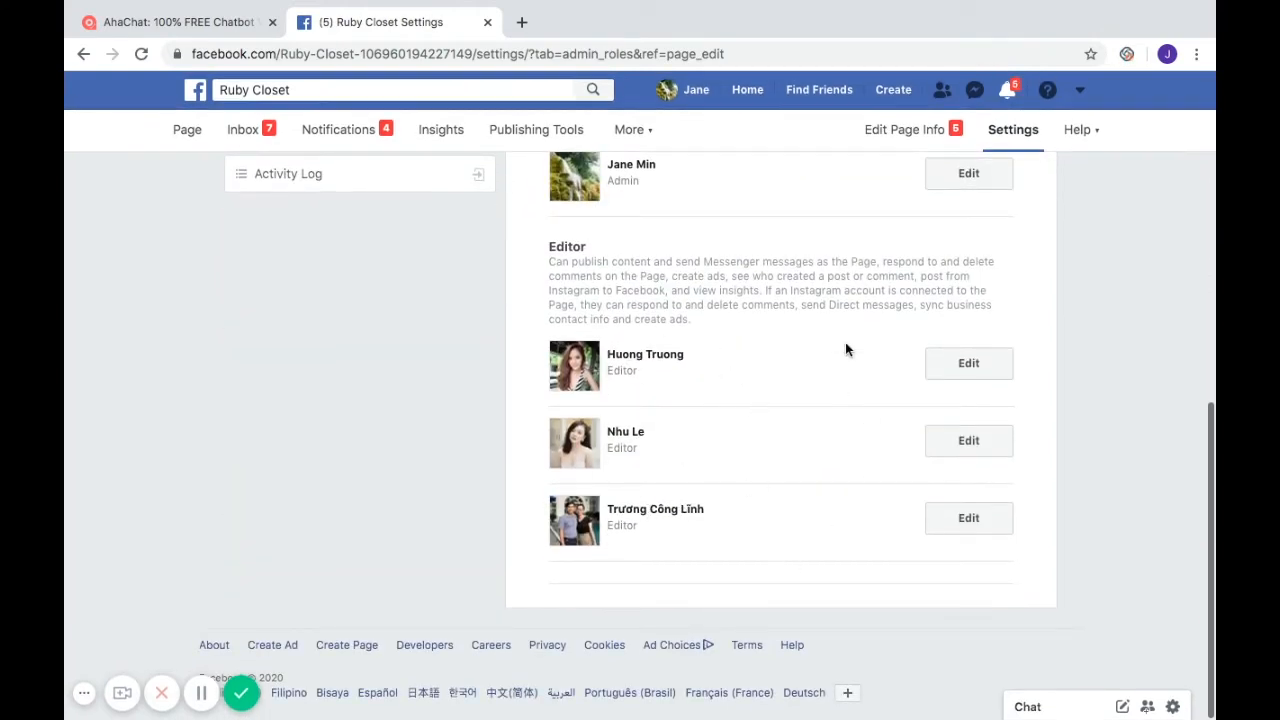
scroll(845, 349, "up", 5)
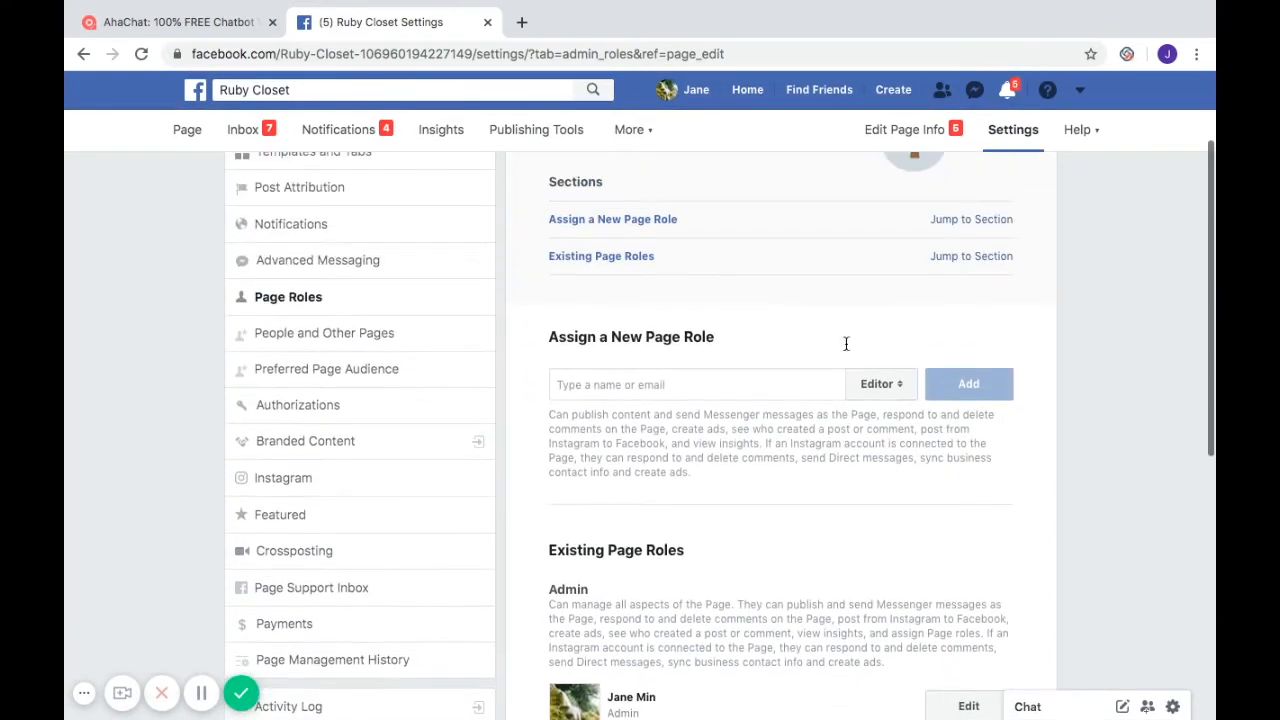
- Invite the selected person as an Editor of Ruby Closet, confirming with the account password
left_click(672, 381)
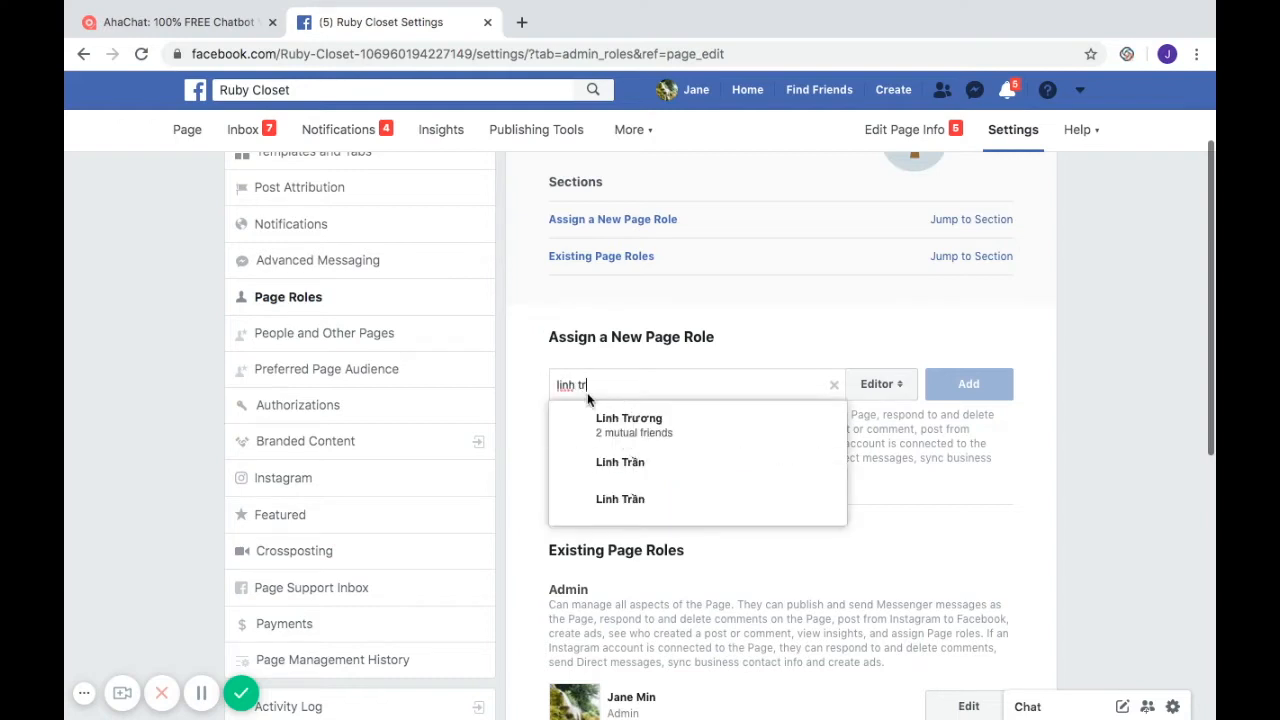
left_click(640, 427)
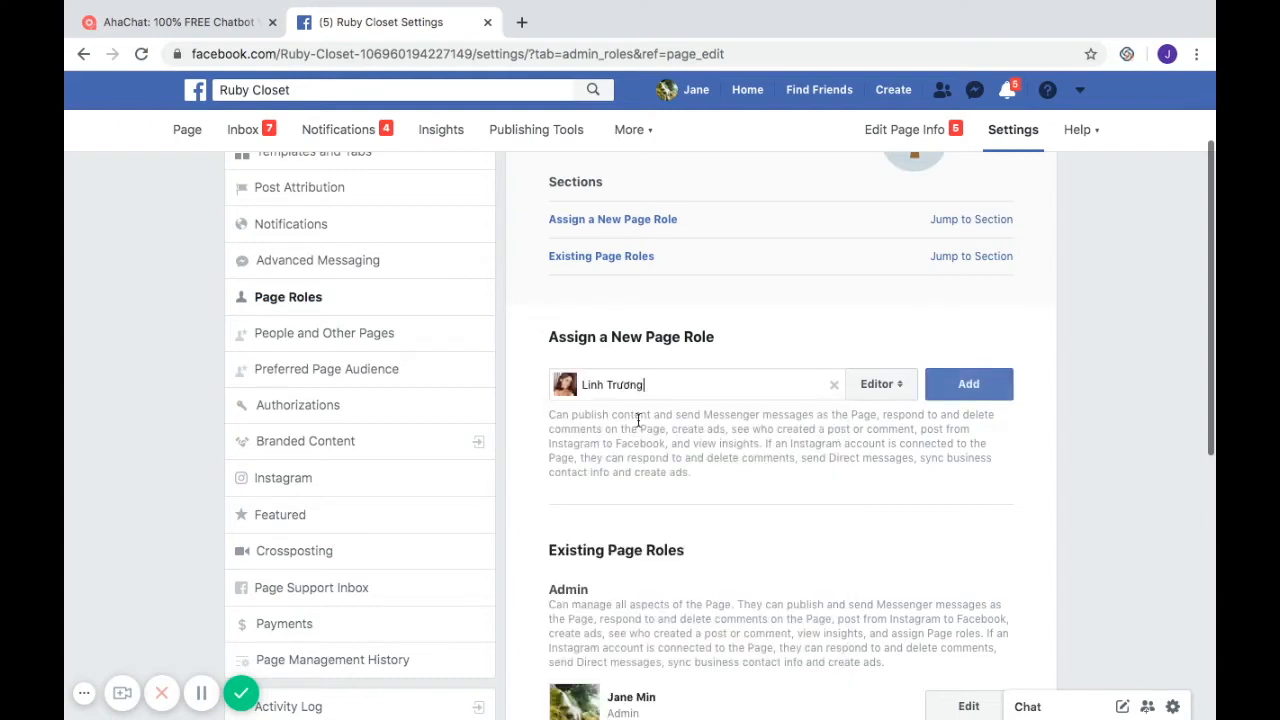
left_click(985, 394)
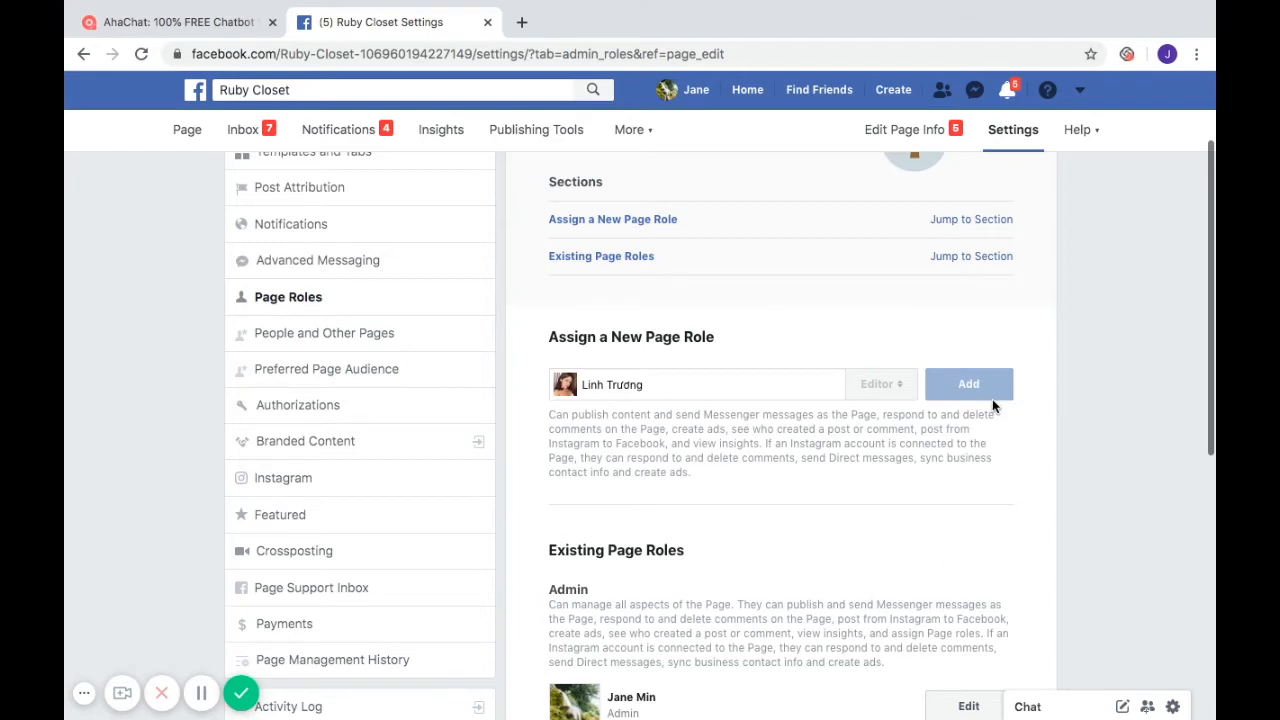
scroll(934, 420, "down", 2)
scroll(937, 418, "up", 1)
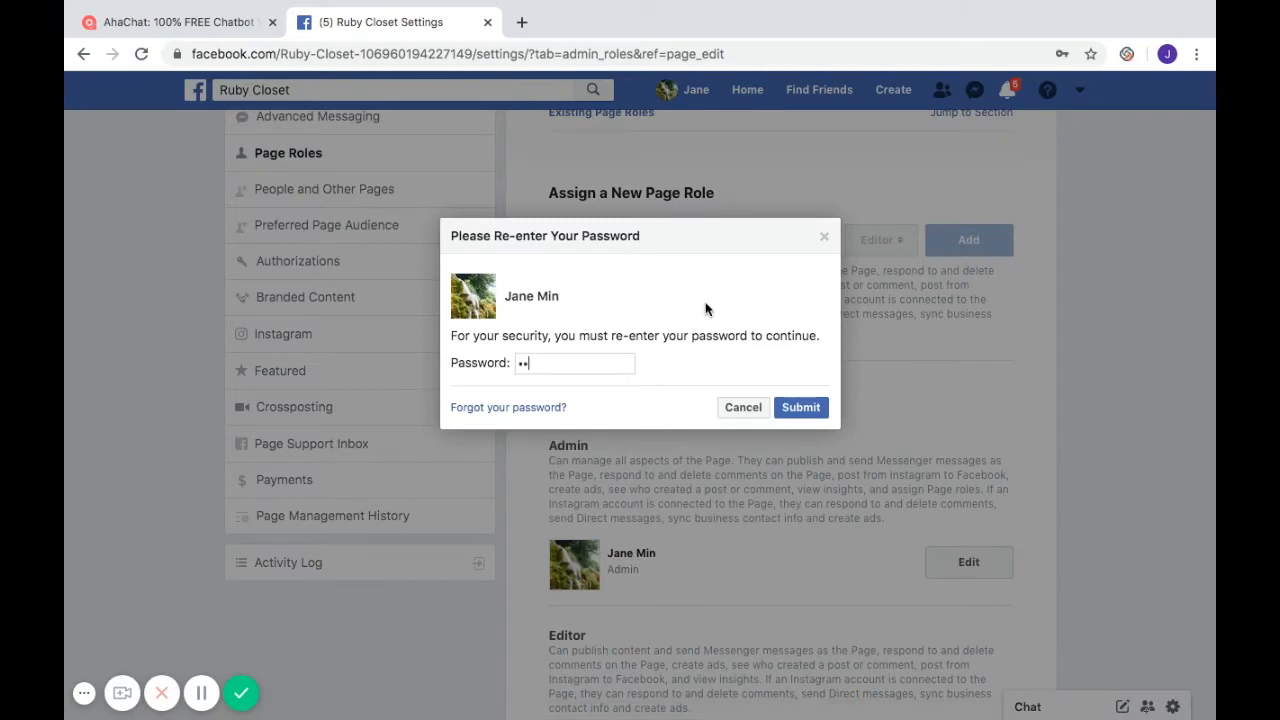
type("•••")
left_click(802, 410)
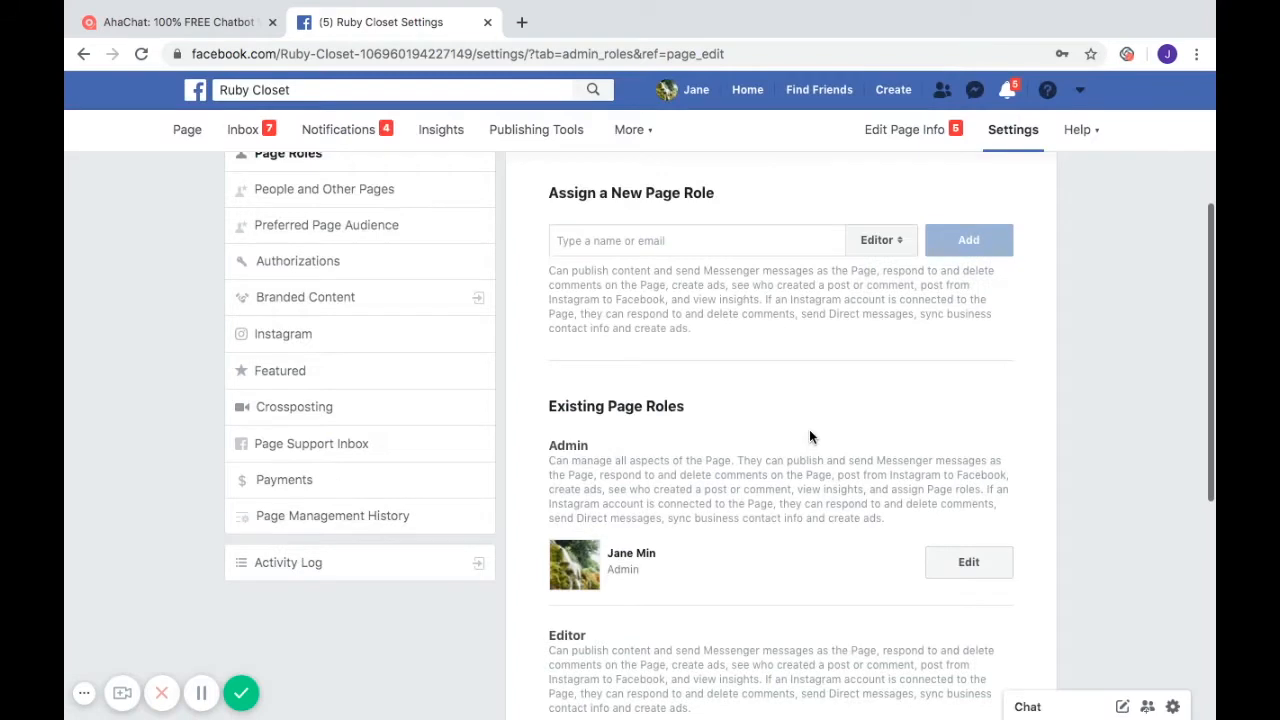
scroll(836, 433, "down", 5)
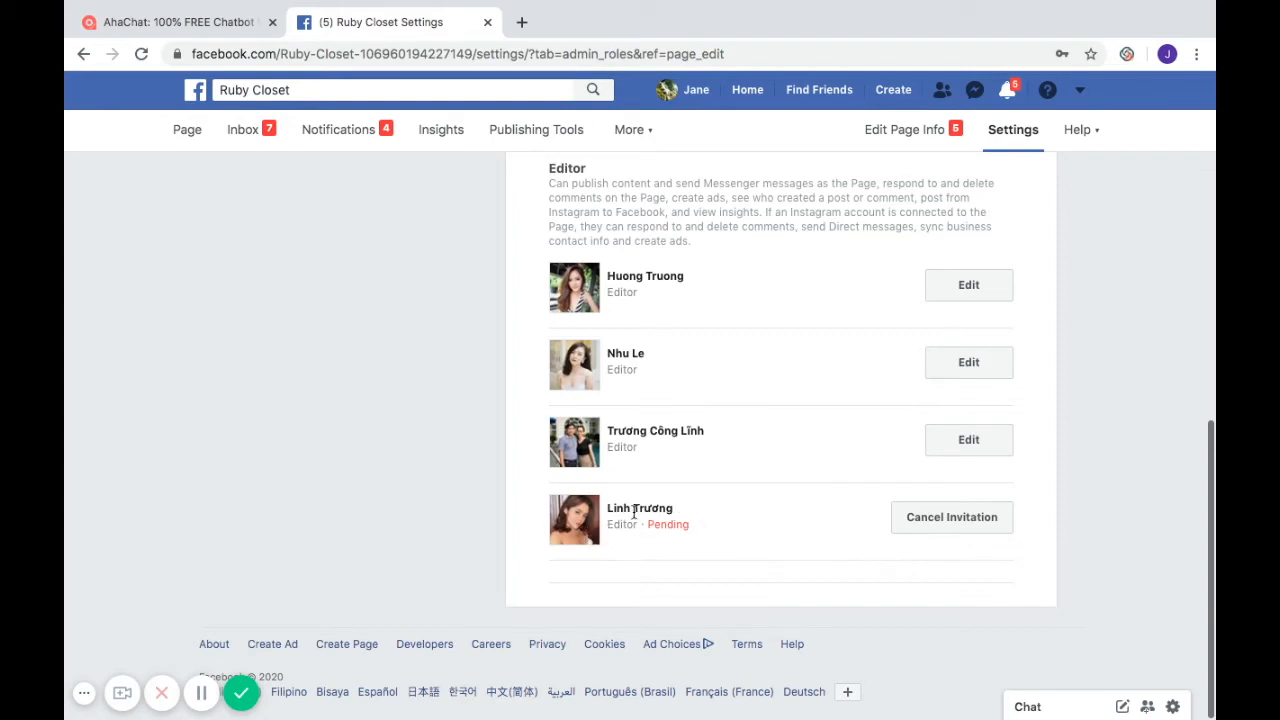
scroll(477, 310, "up", 4)
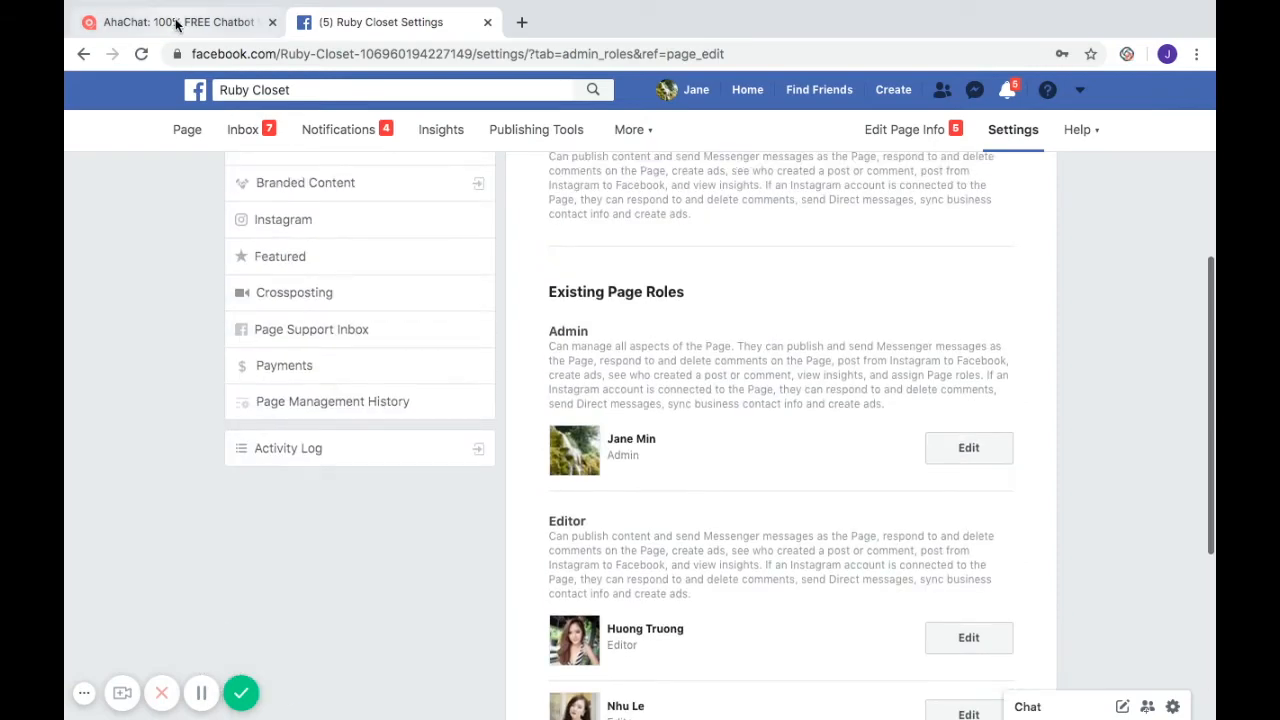
- Back in AhaChat, open the bot's Settings Roles tab listing admins and auto-inbox users
left_click(176, 24)
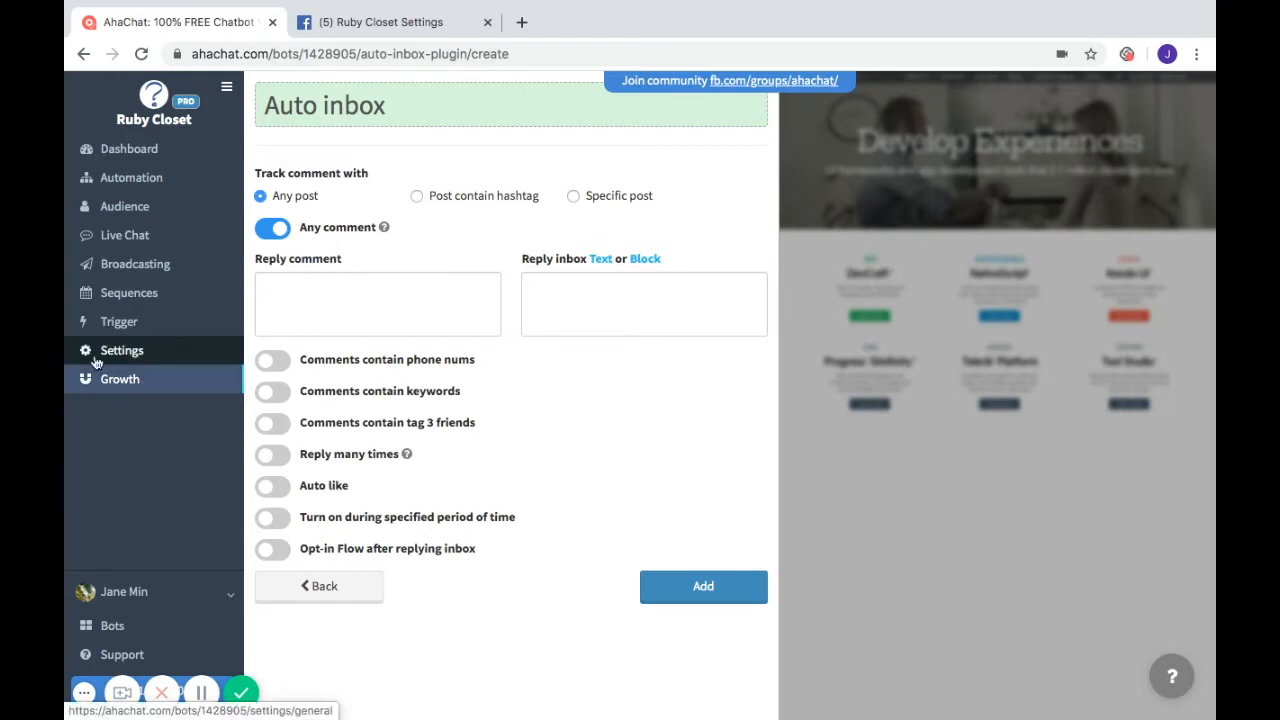
left_click(196, 359)
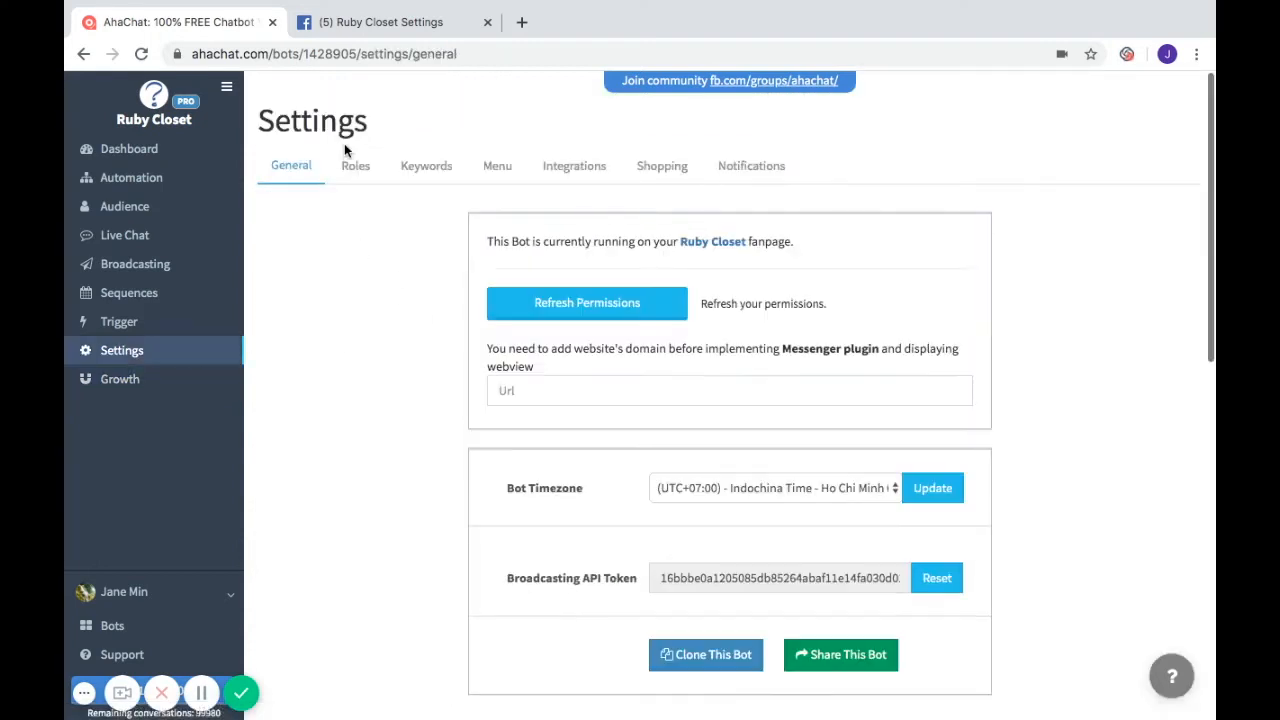
left_click(357, 167)
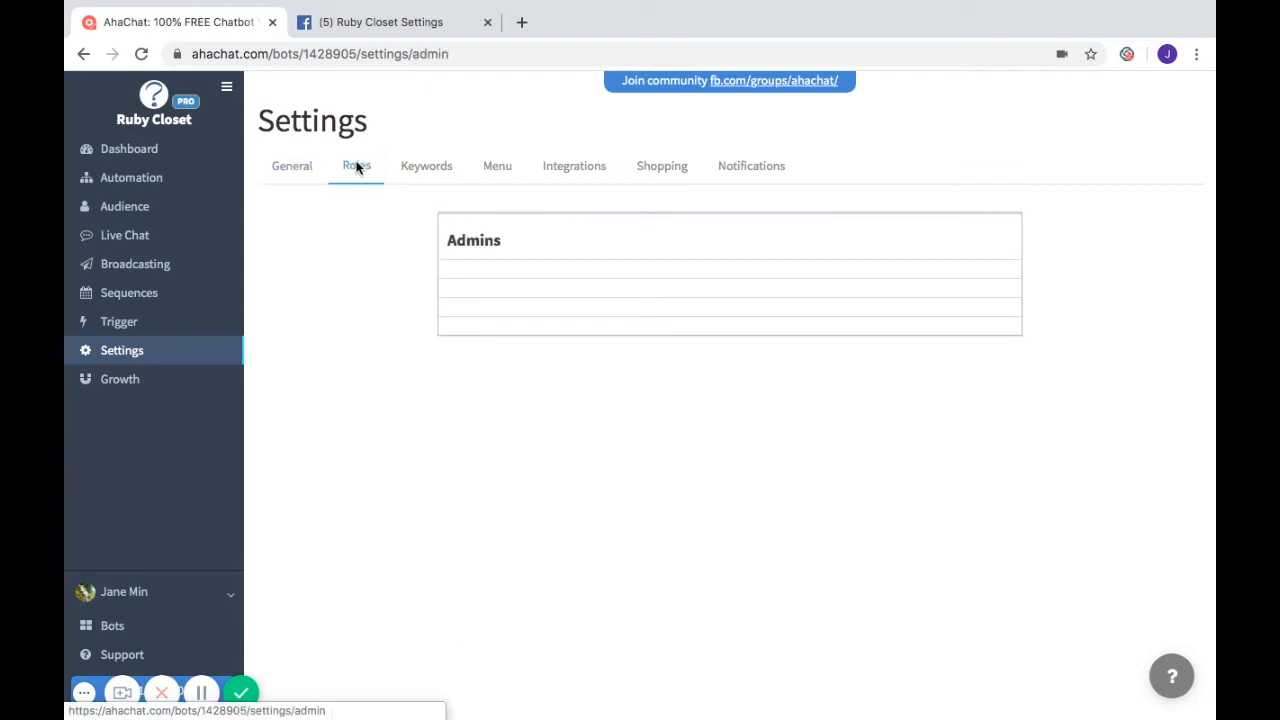
scroll(729, 485, "down", 3)
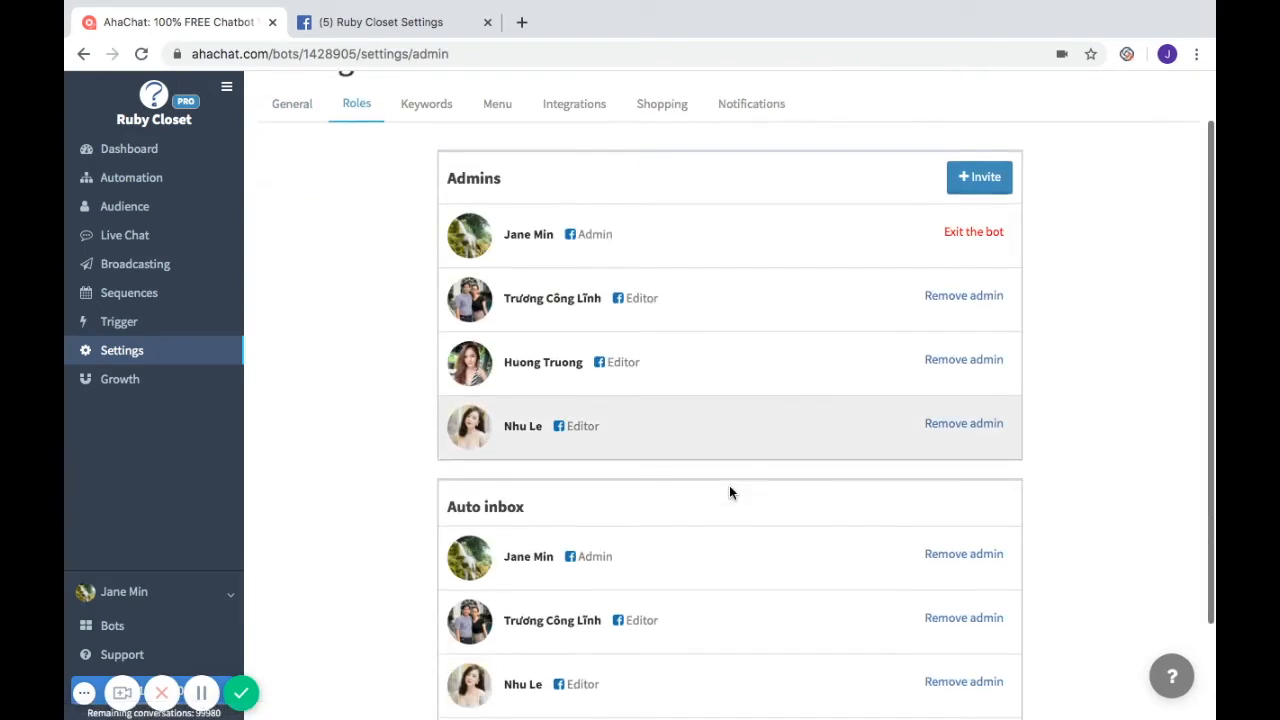
scroll(729, 485, "up", 3)
scroll(729, 491, "down", 2)
scroll(729, 491, "up", 2)
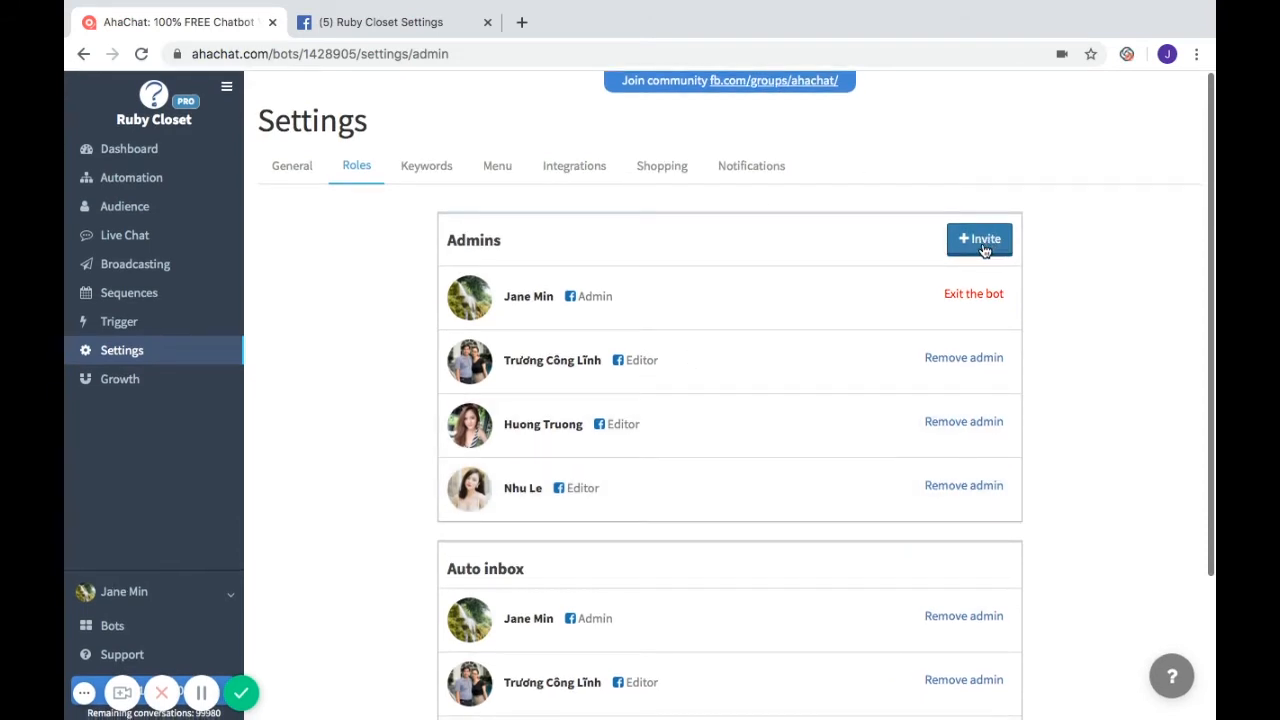
- Generate invite links, select the auto-inbox link, and return to Facebook's Page Roles
left_click(982, 242)
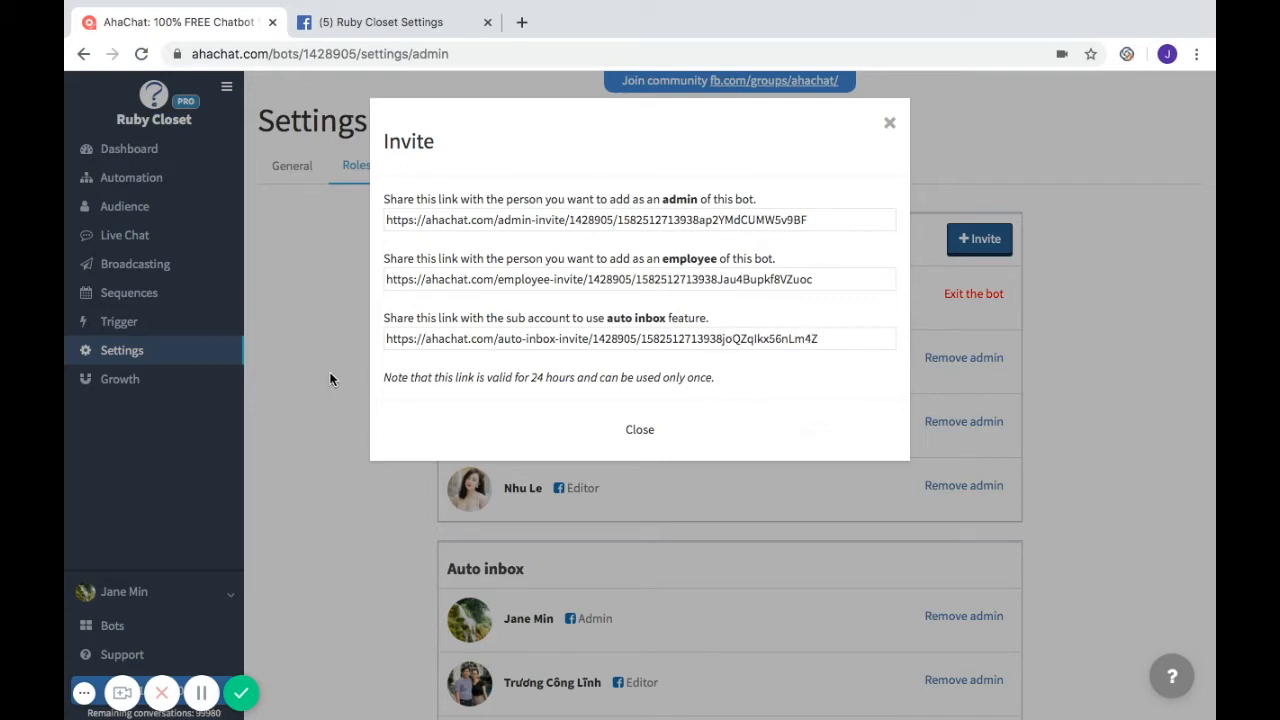
left_click(386, 337)
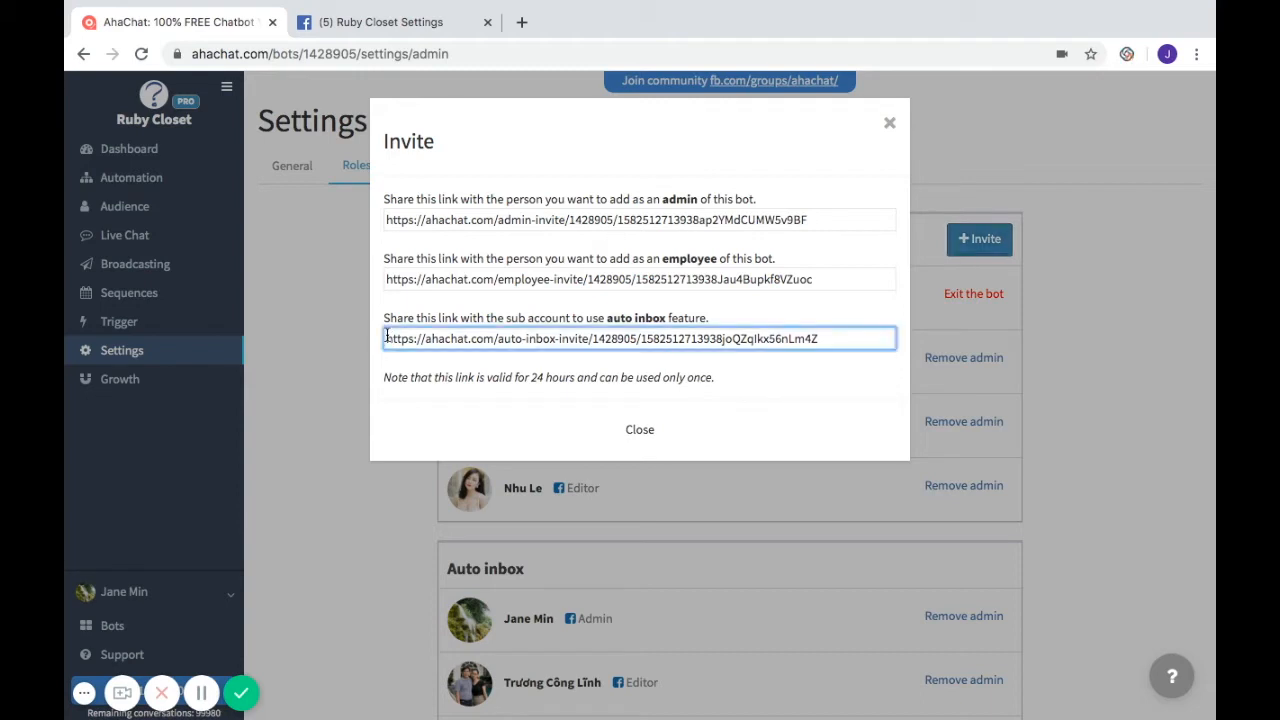
left_click_drag(386, 337, 866, 340)
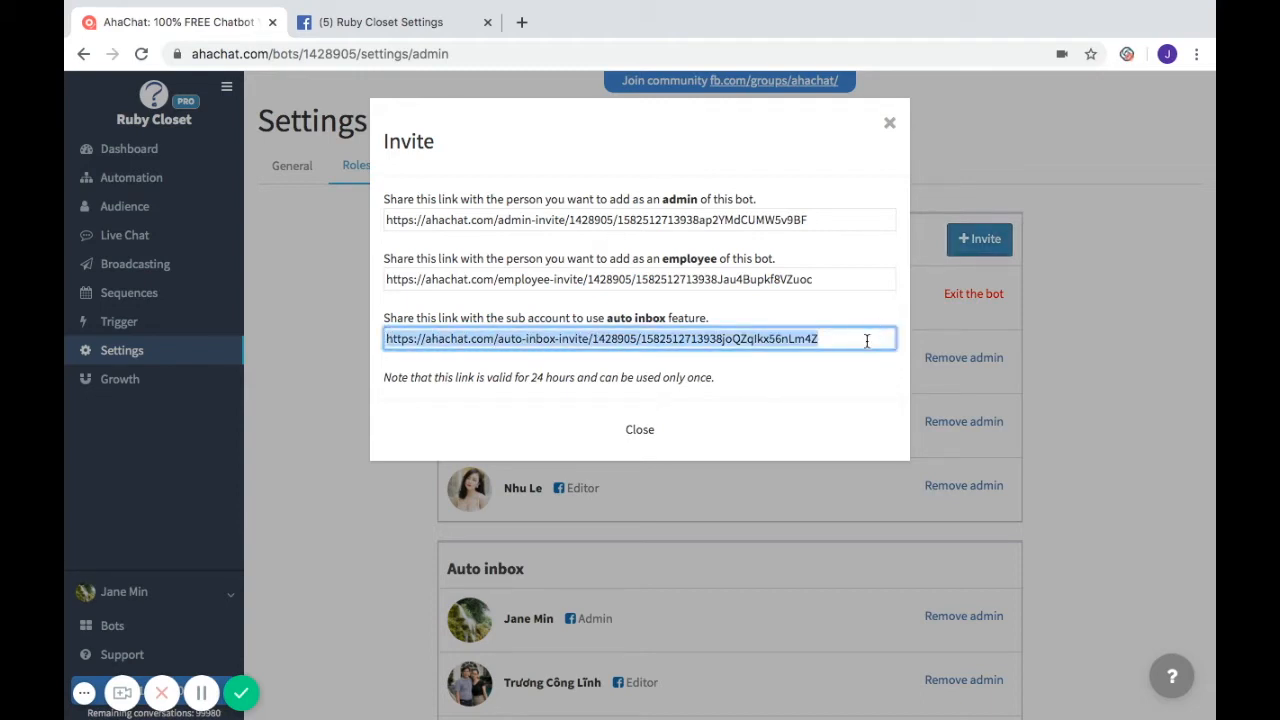
left_click(452, 21)
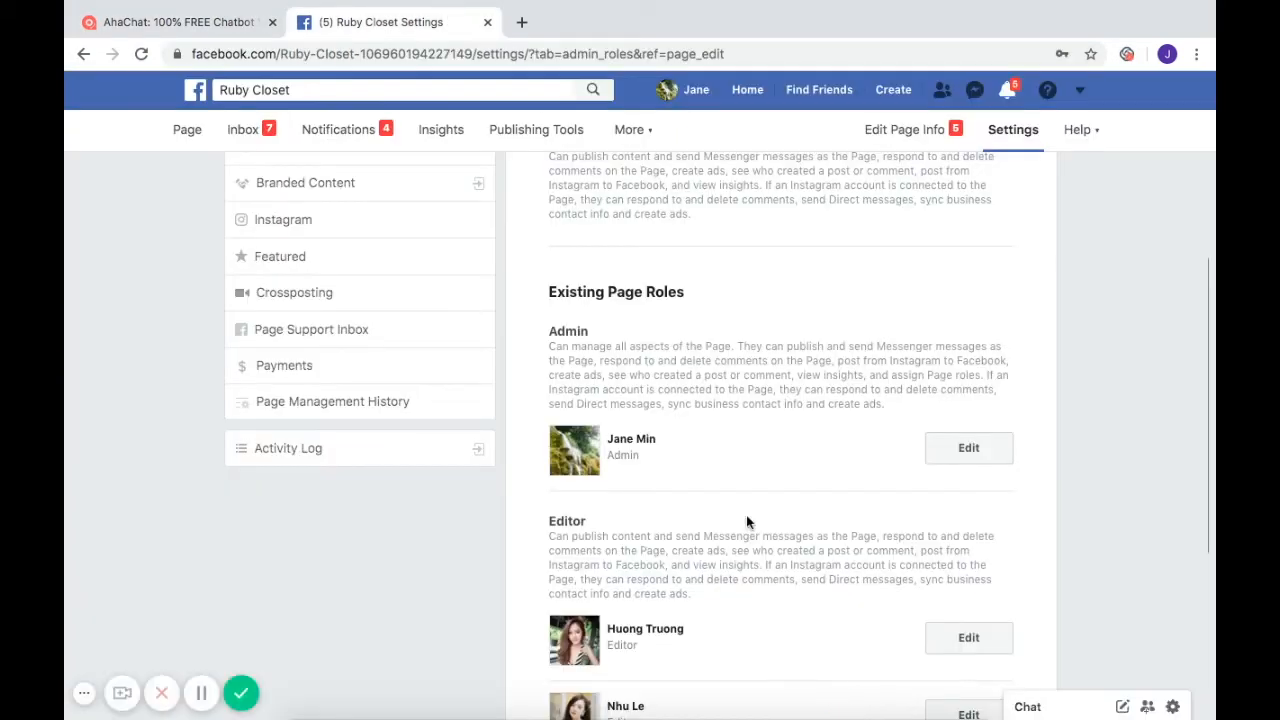
- Search Facebook for the newly invited editor and open their profile
scroll(746, 521, "down", 5)
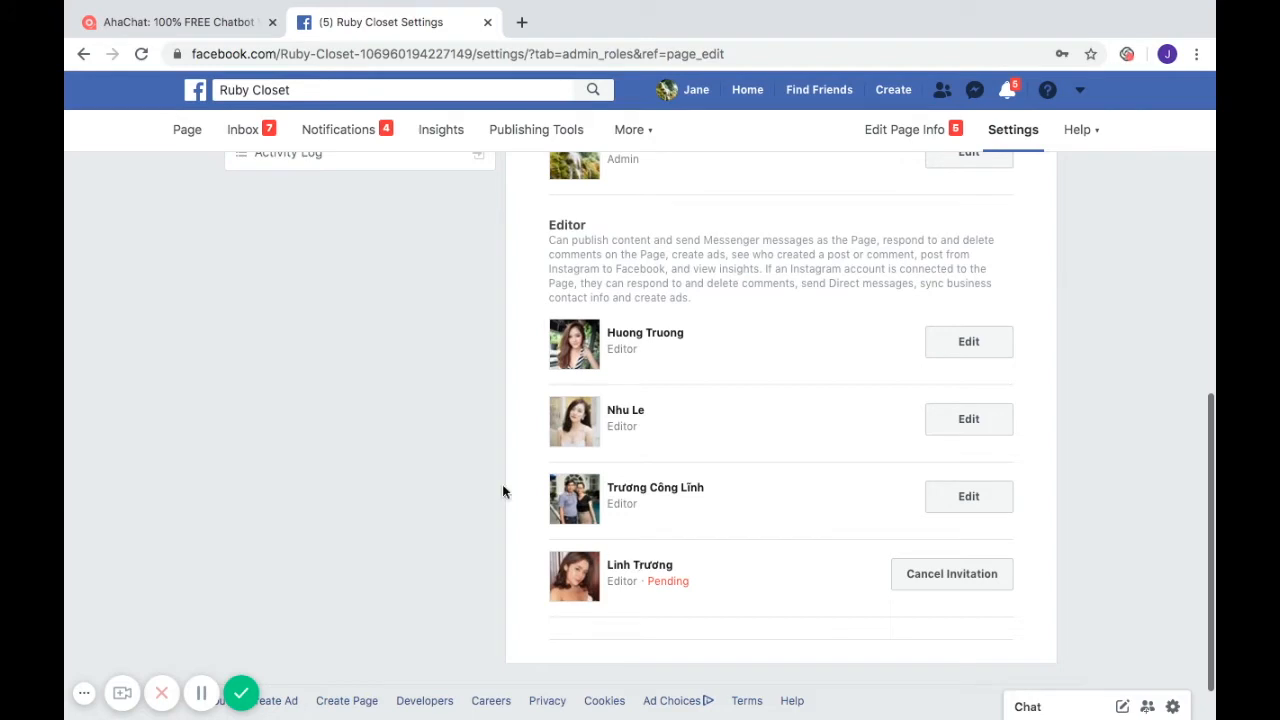
left_click(346, 89)
key("BackSpace")
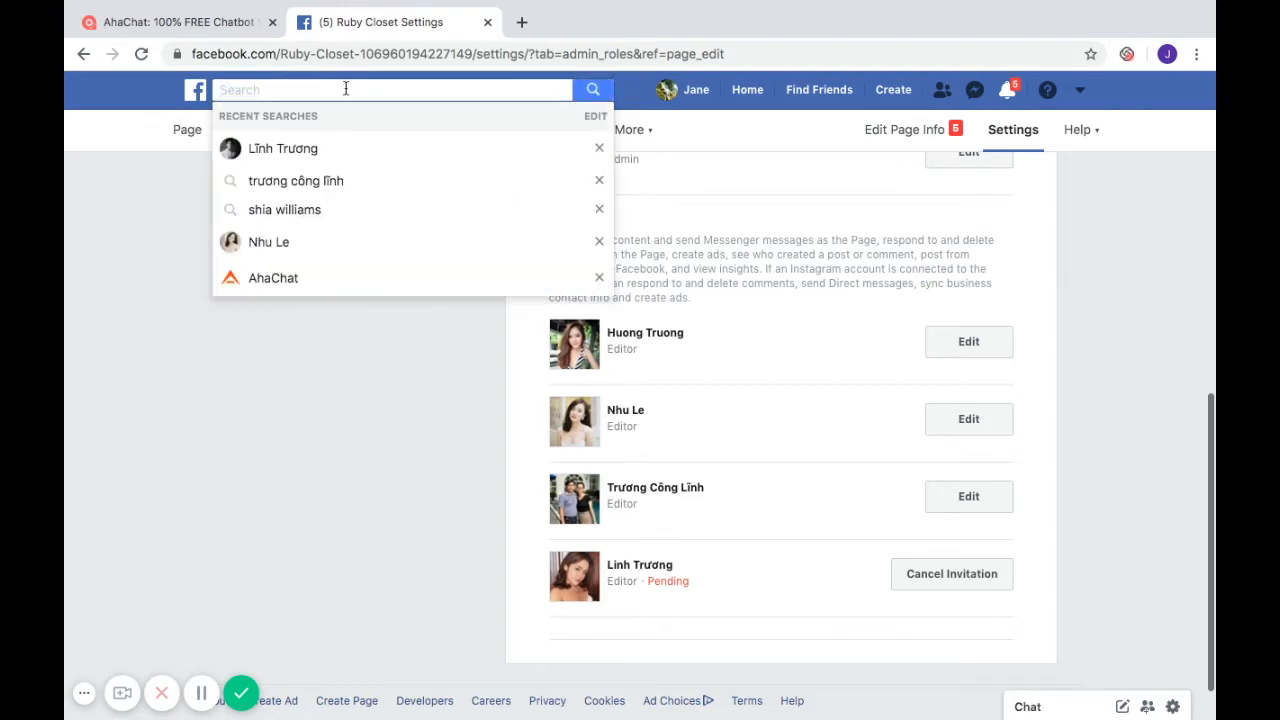
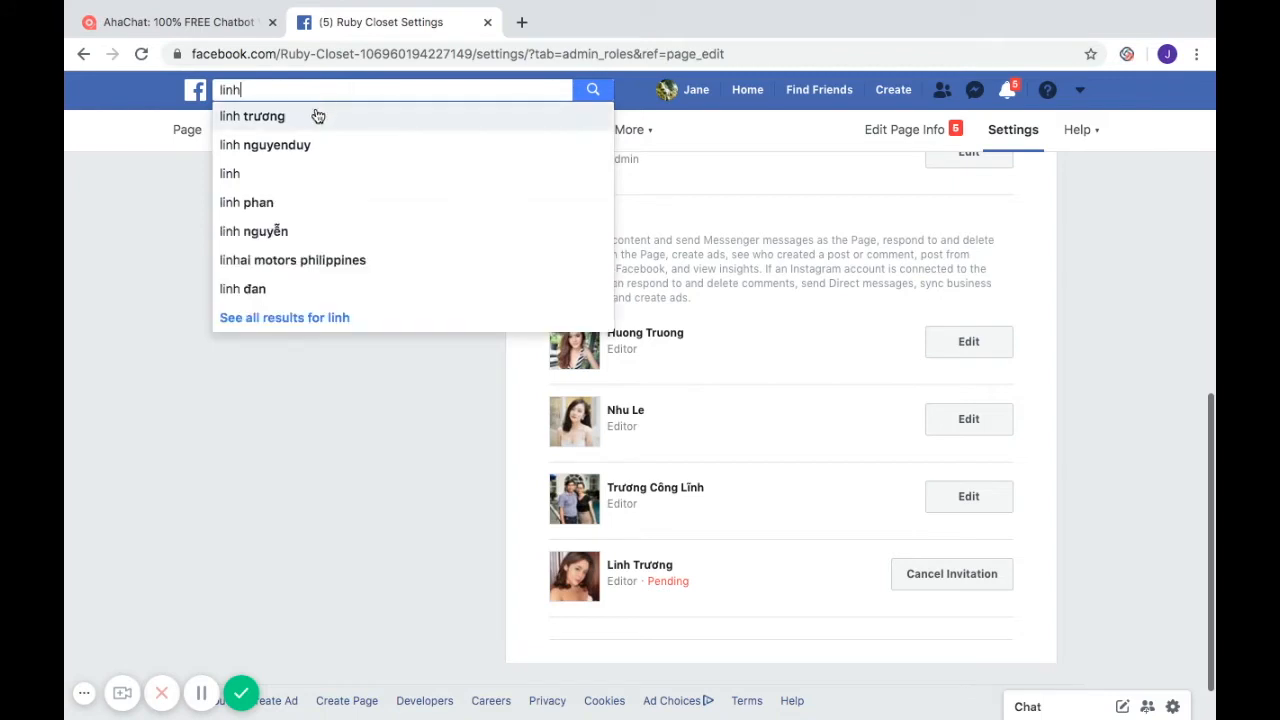
left_click(314, 115)
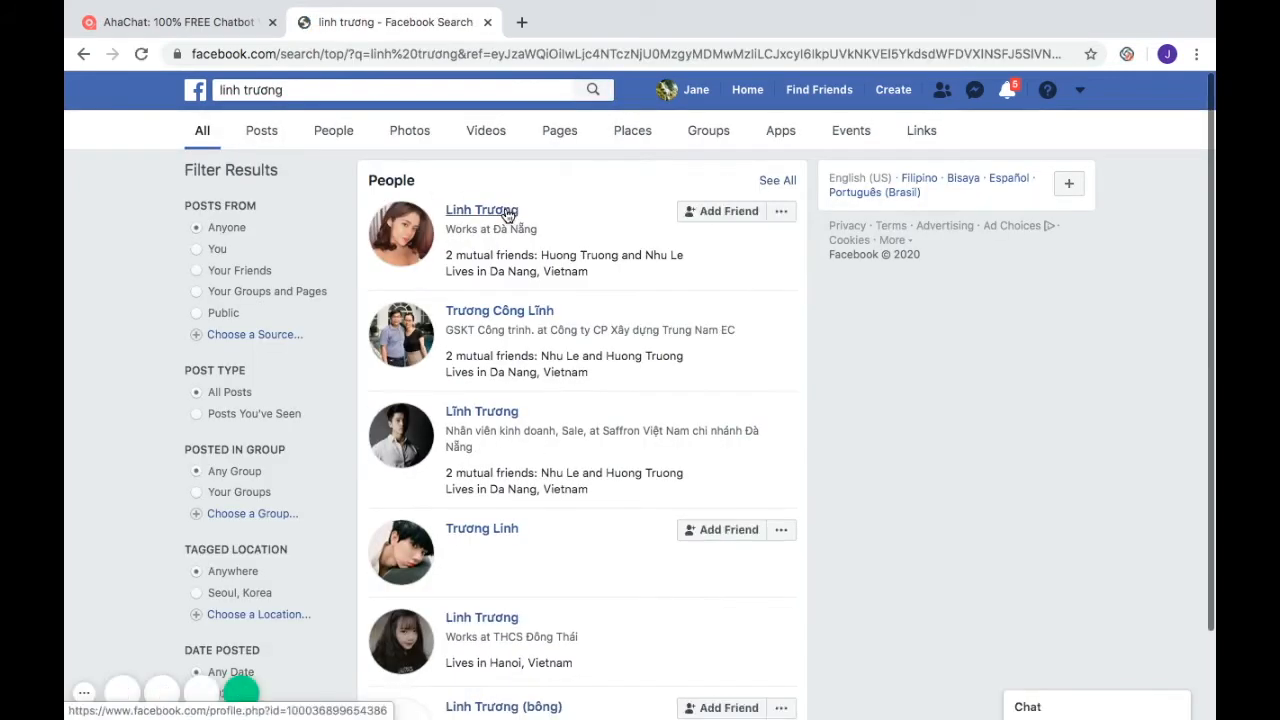
left_click(481, 210)
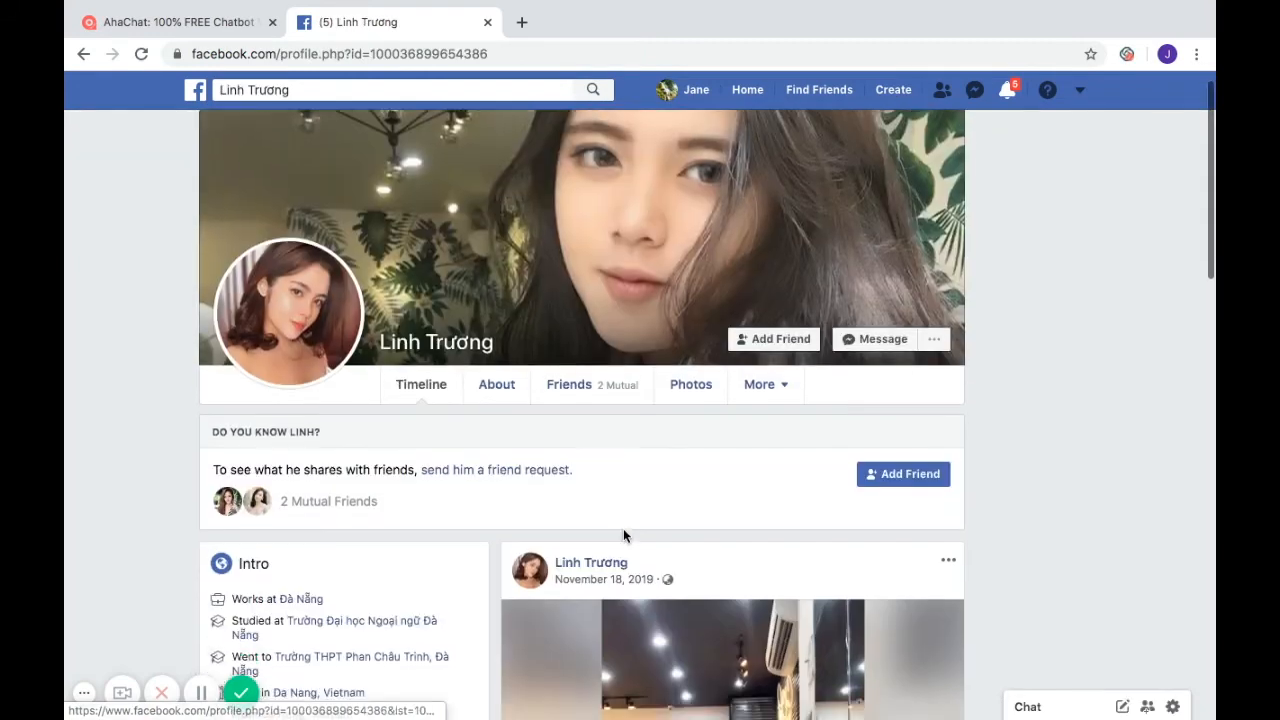
scroll(626, 536, "down", 1)
- Send them a message containing the pasted auto-inbox invite link, then dismiss the confirmation
left_click(873, 313)
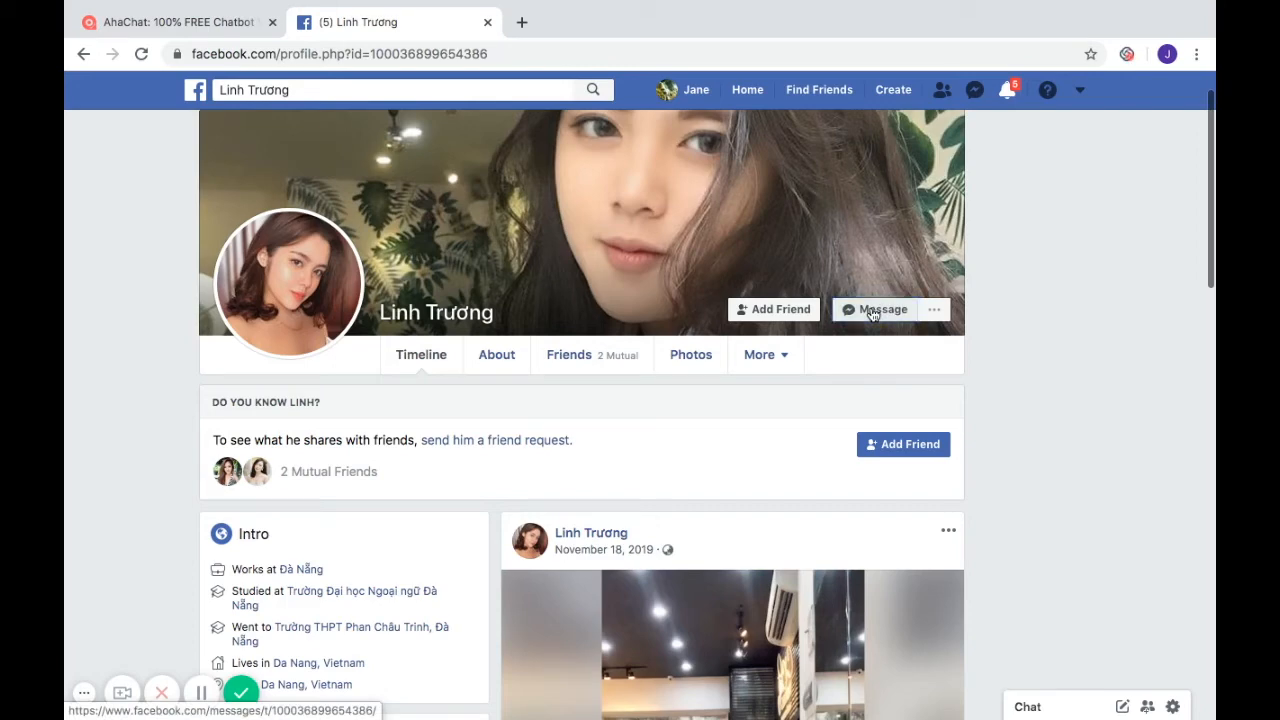
left_click(867, 309)
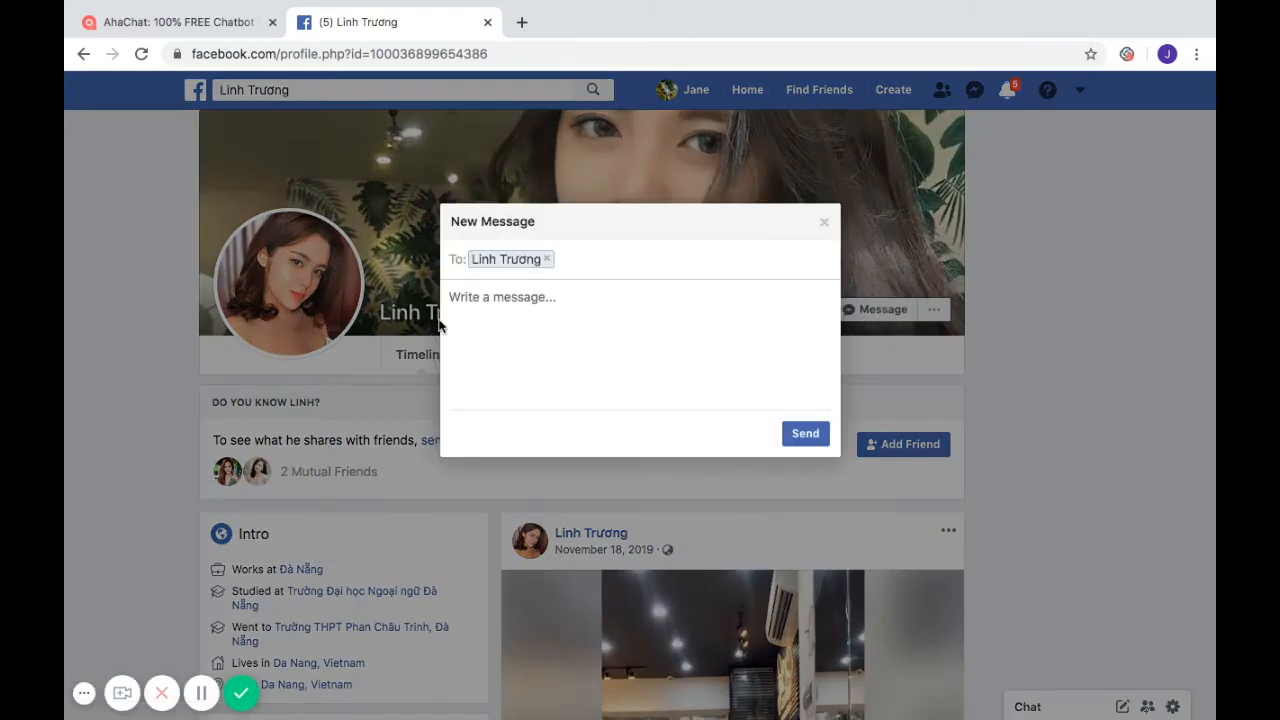
left_click(588, 314)
key("super+v")
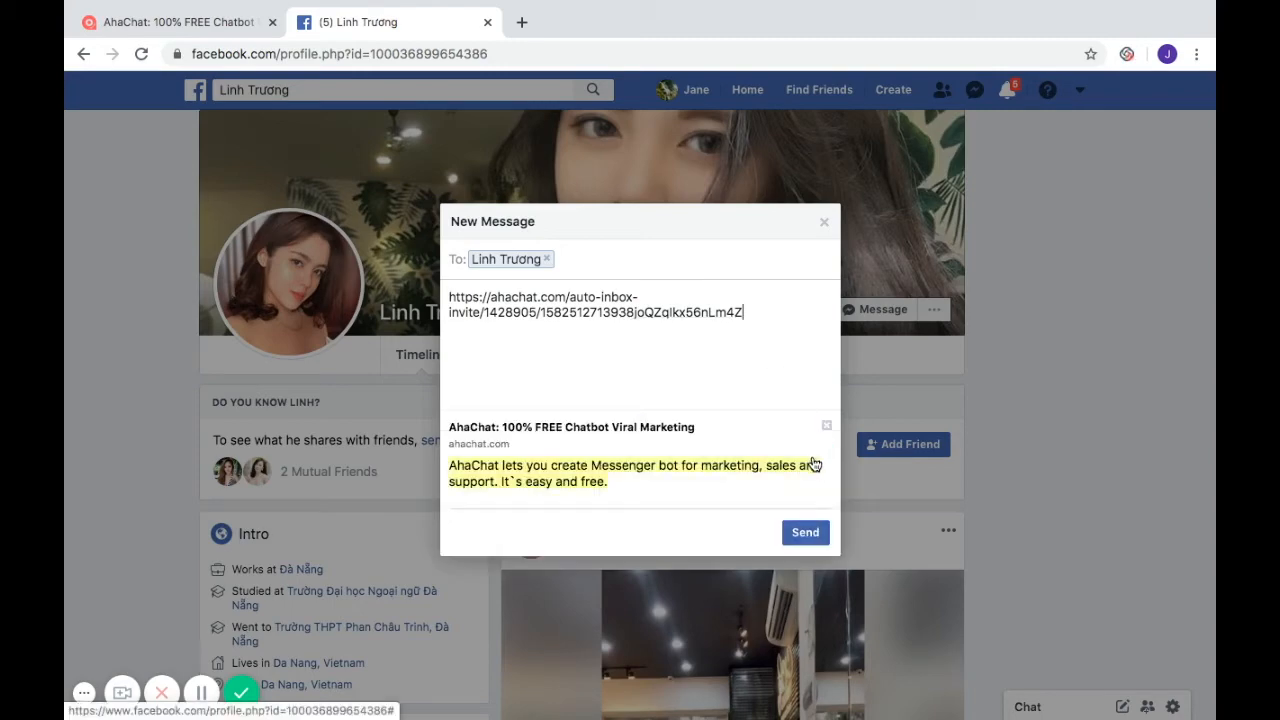
left_click(808, 537)
left_click(808, 537)
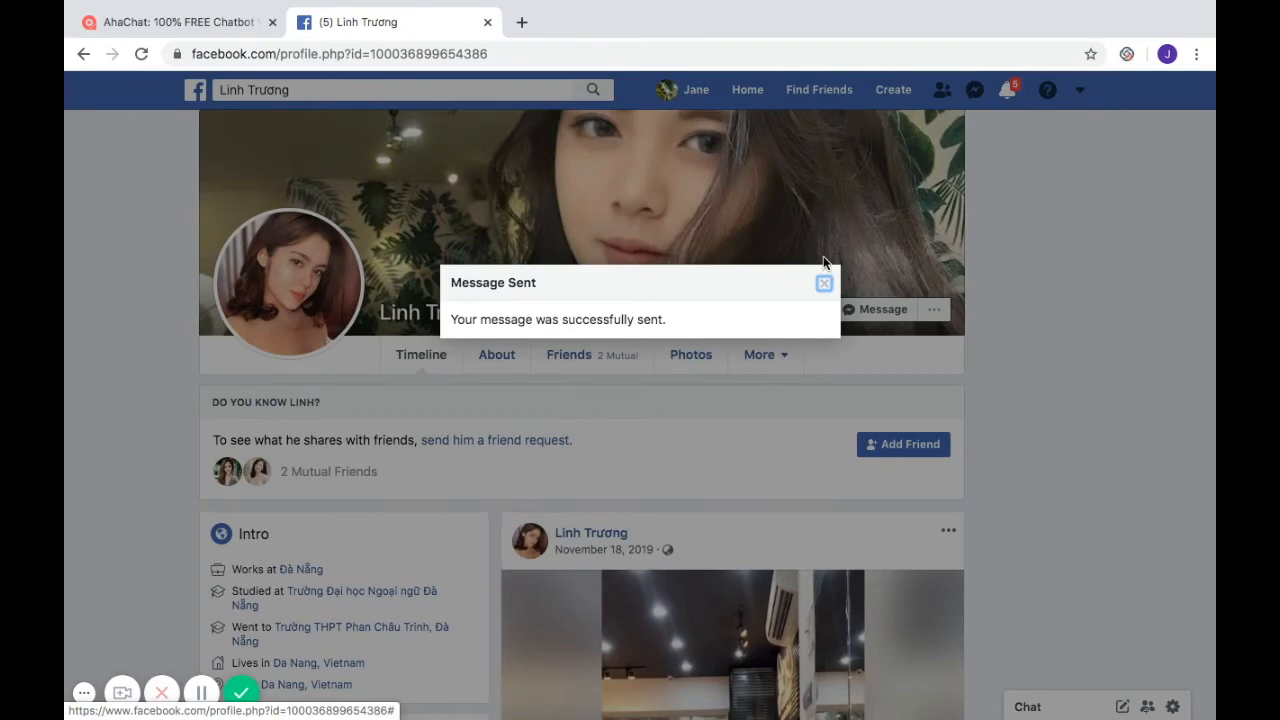
left_click(824, 283)
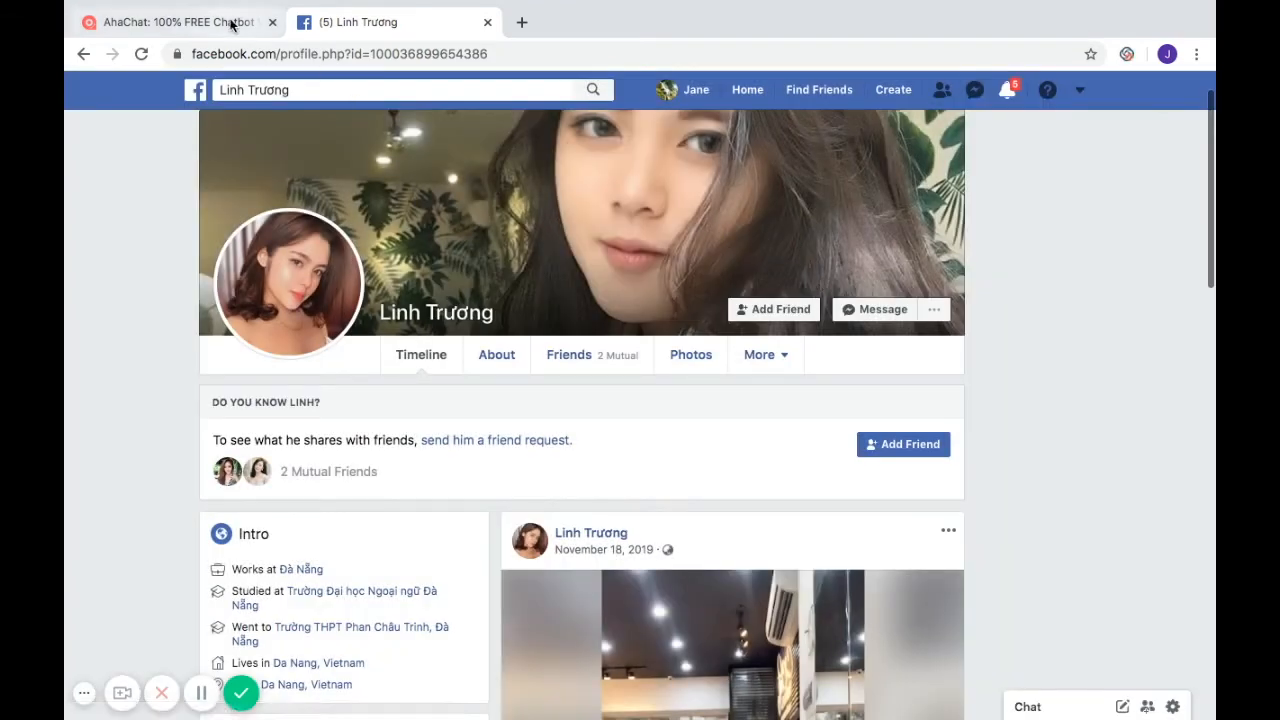
- In AhaChat, close the invite dialog, regenerate the invite links, and reload the settings page
left_click(192, 21)
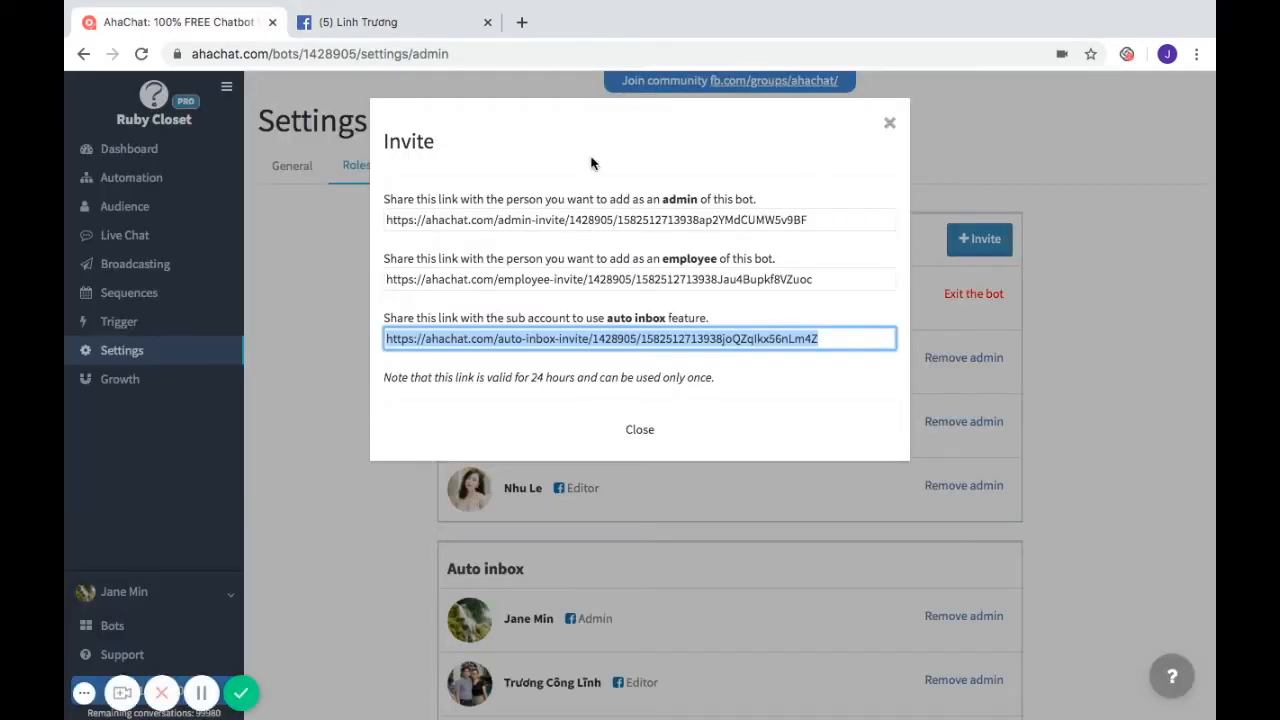
left_click(889, 122)
scroll(710, 525, "down", 3)
scroll(710, 525, "up", 3)
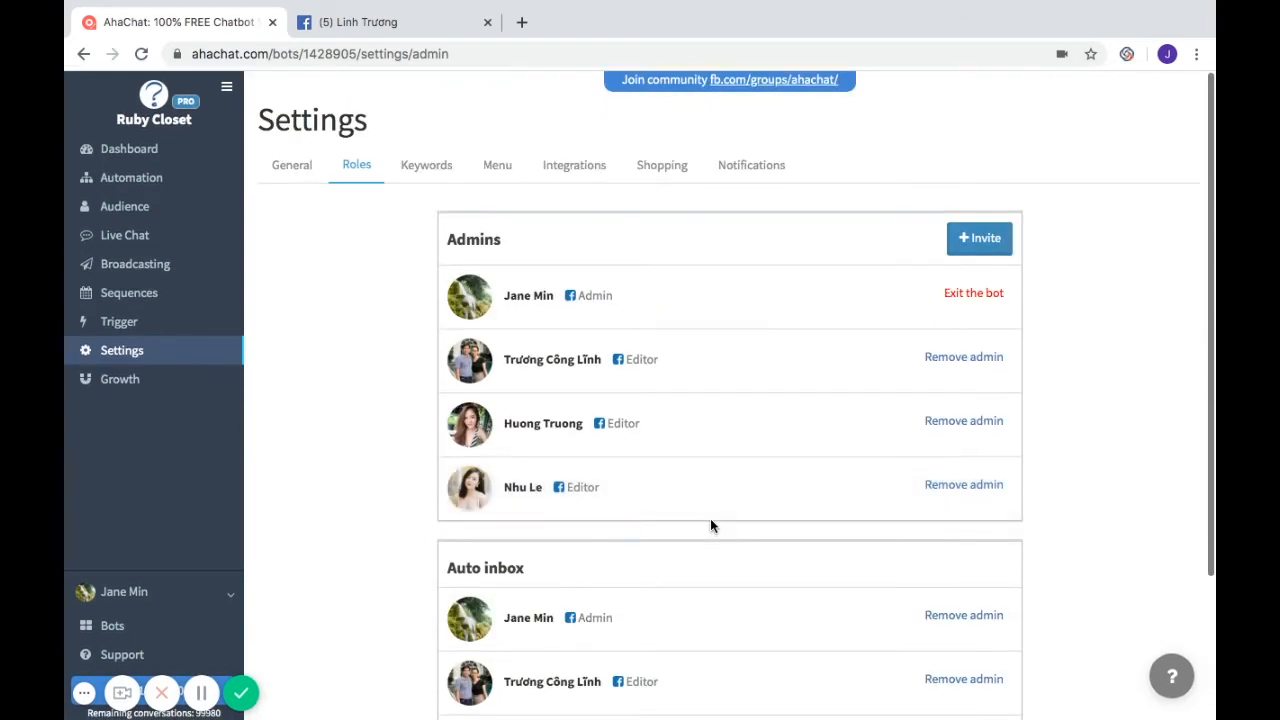
left_click(967, 240)
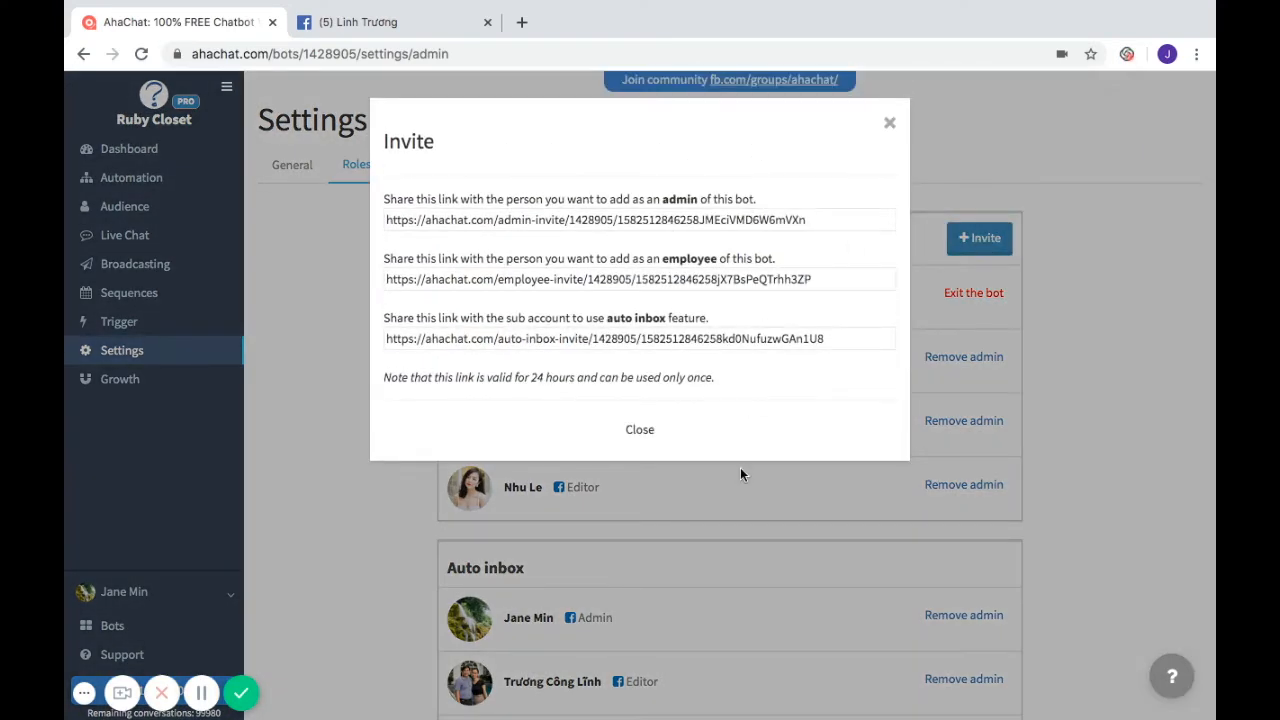
left_click(141, 54)
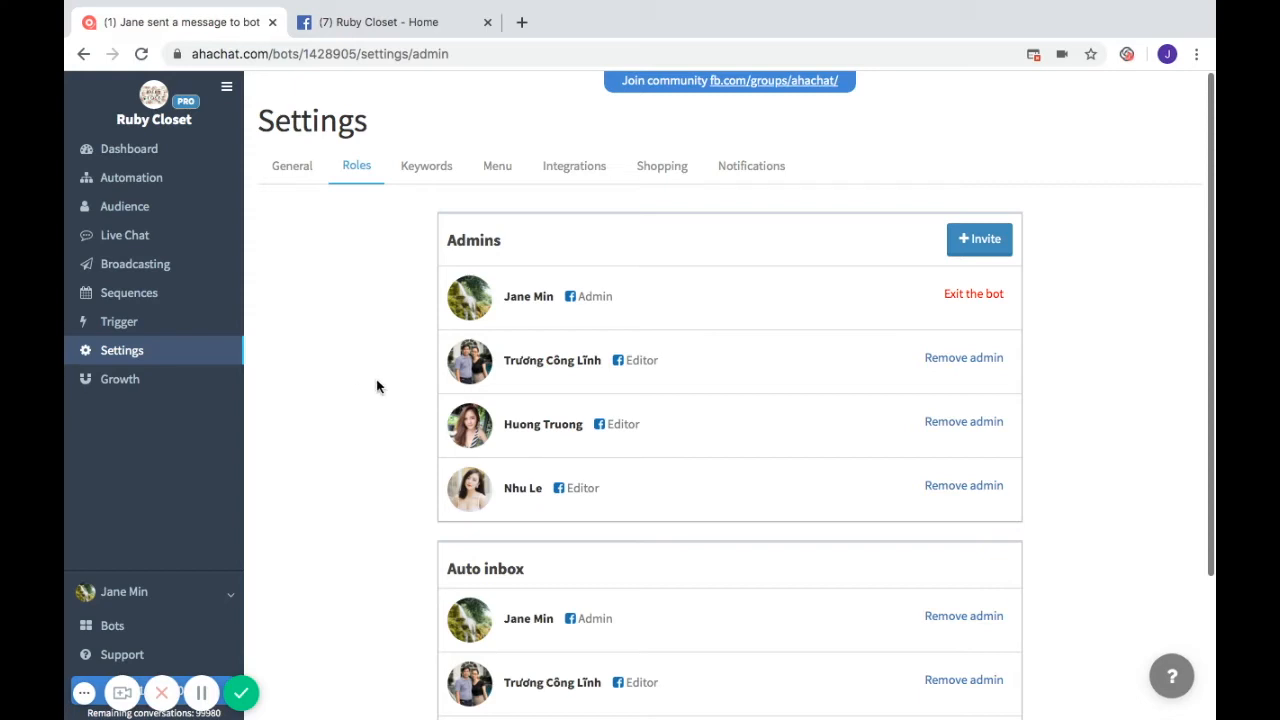
- Create a new Auto Inbox growth tool titled 'Promo Post'
left_click(145, 385)
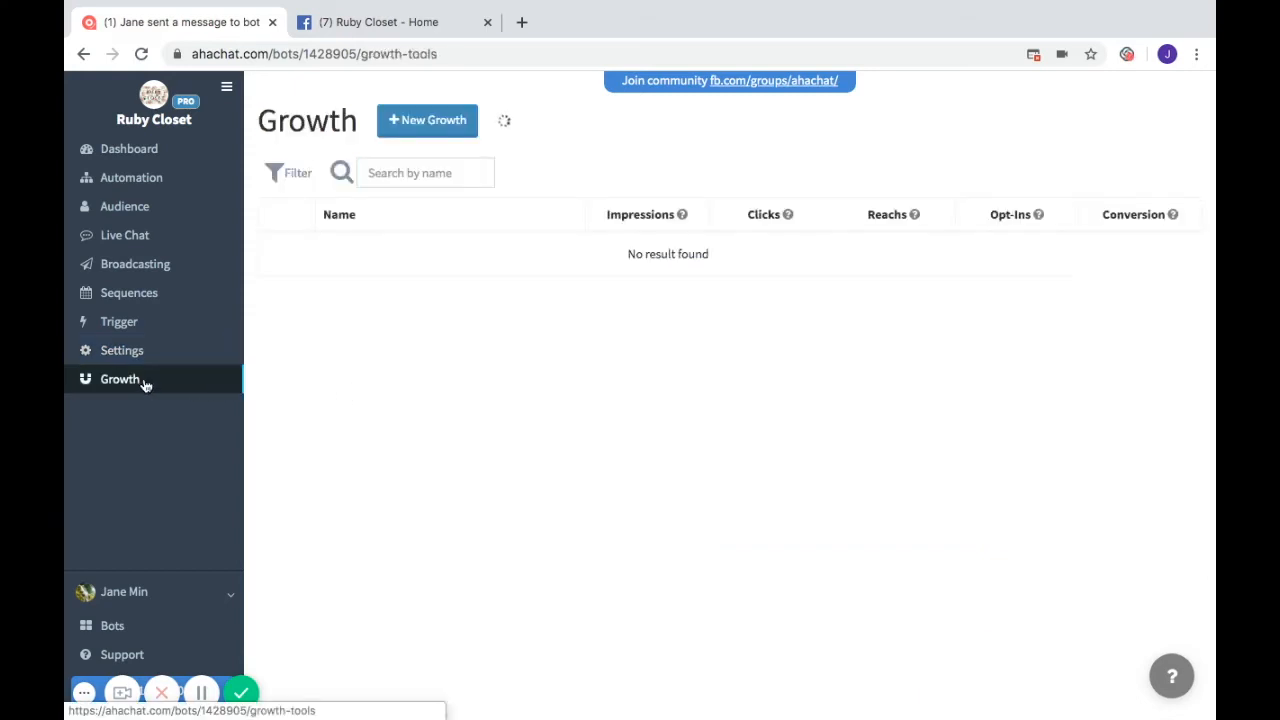
left_click(424, 121)
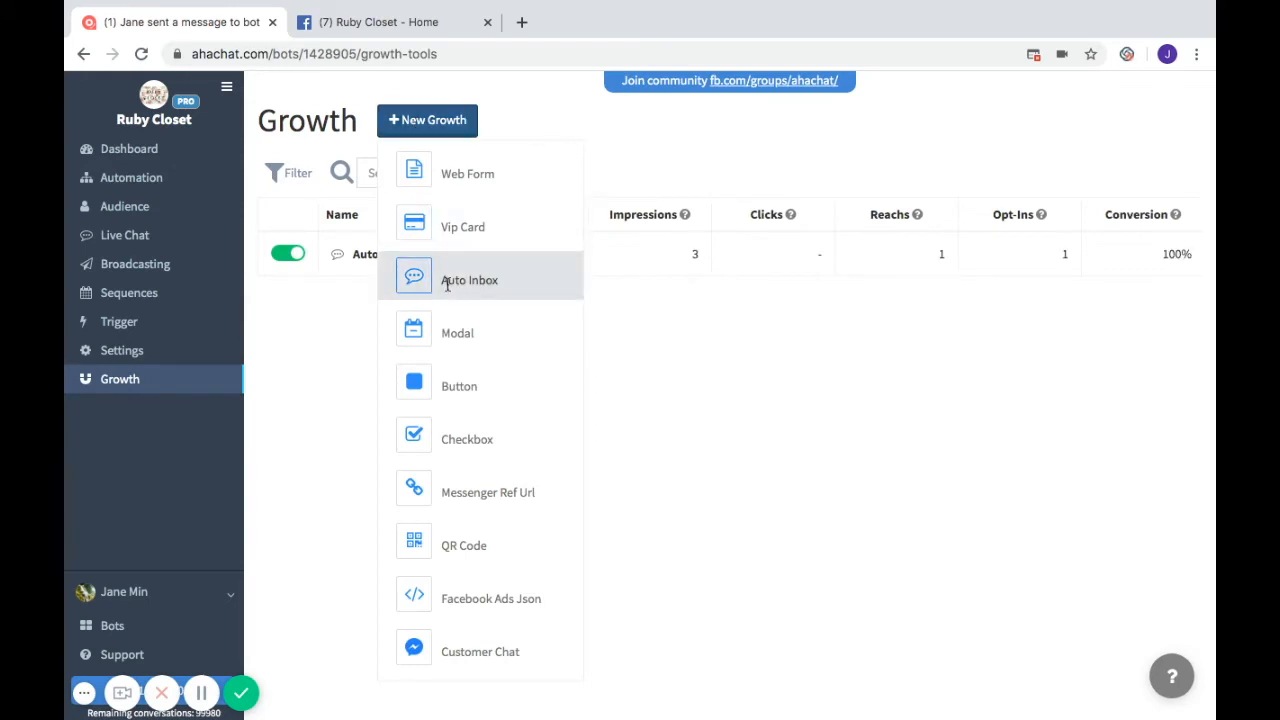
left_click(447, 282)
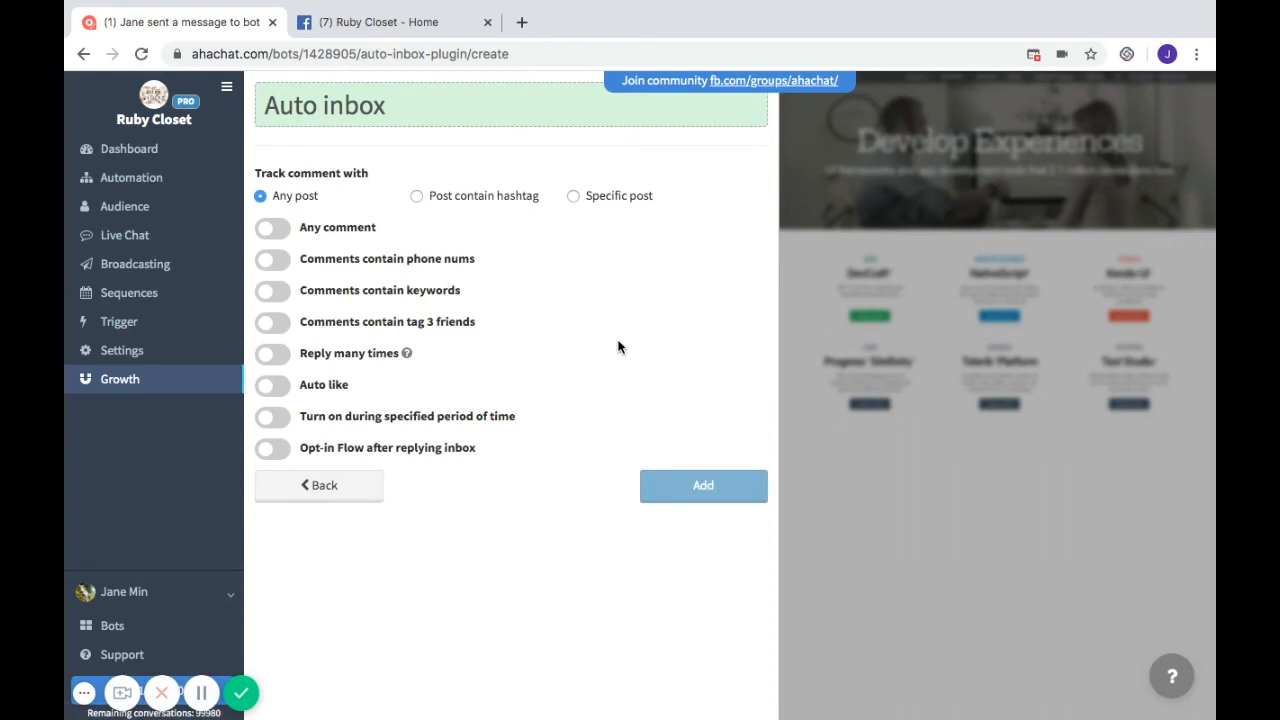
left_click(424, 108)
key("BackSpace")
key("BackSpace")
key("BackSpace")
key("BackSpace")
key("BackSpace")
key("BackSpace")
key("BackSpace")
key("BackSpace")
key("BackSpace")
key("BackSpace")
type("Pr")
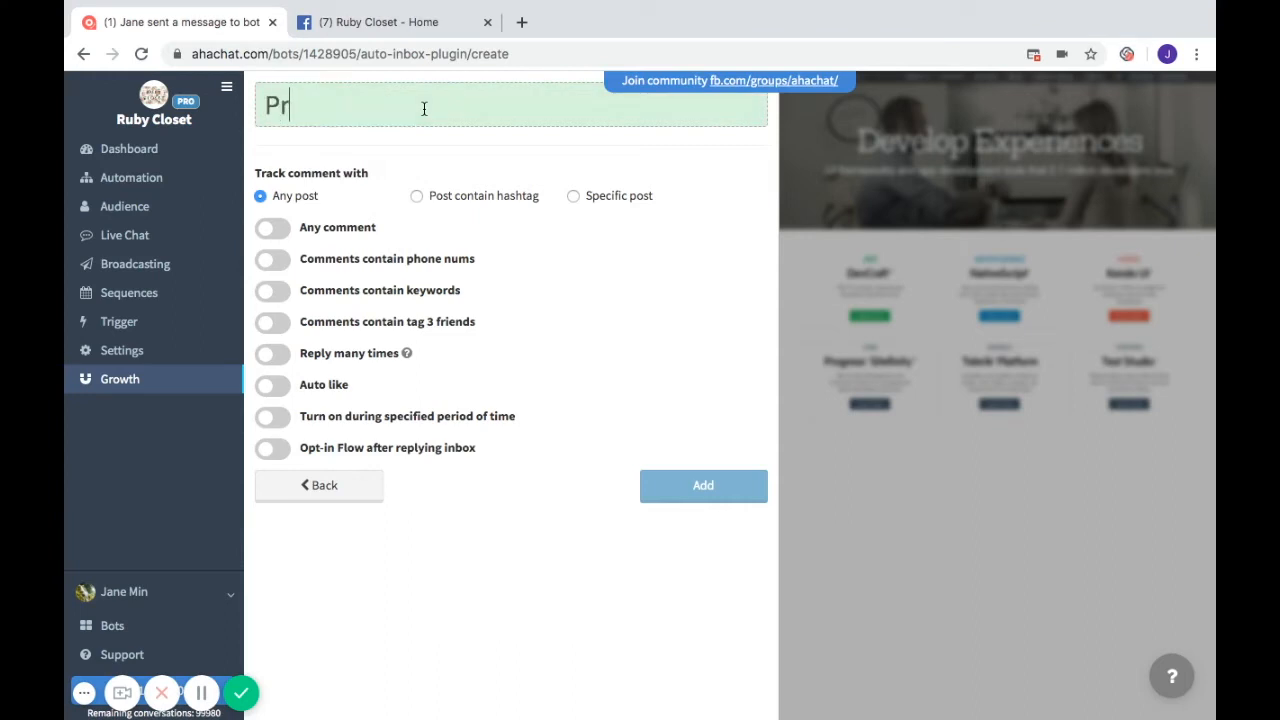
type("omo Post")
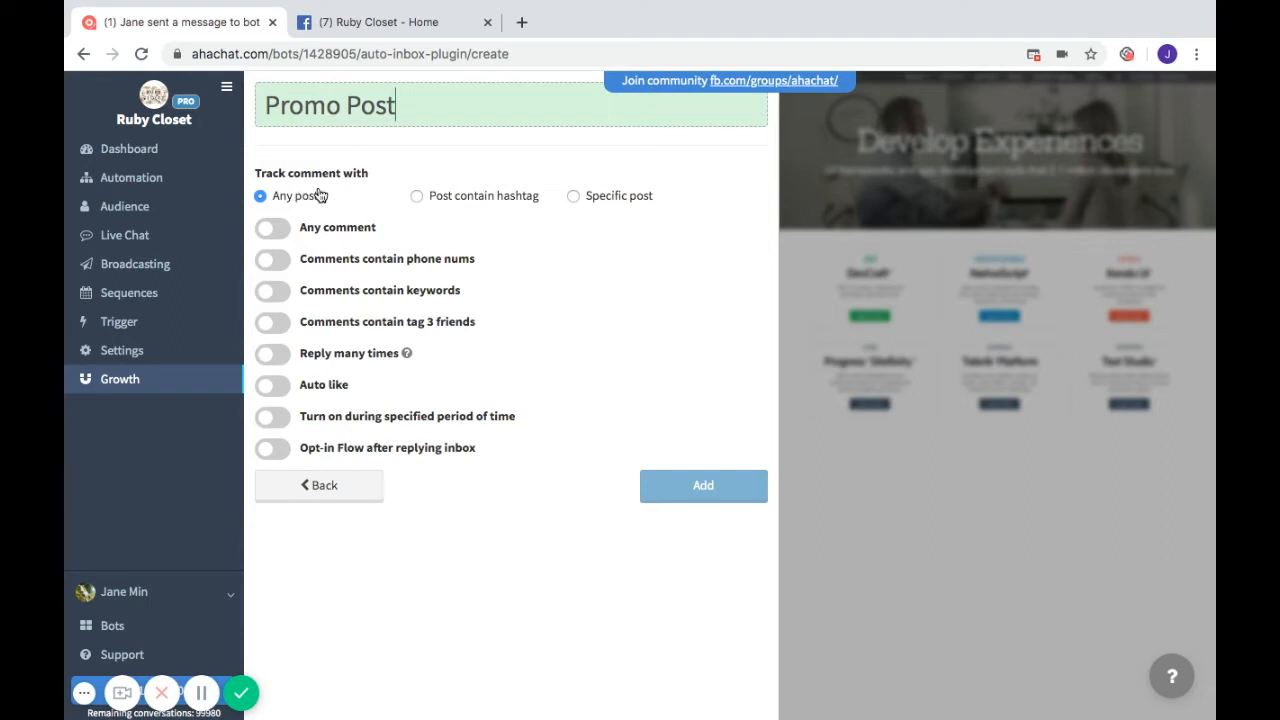
- Set the tool to track a specific post and select the leather-bag giveaway post
left_click(418, 196)
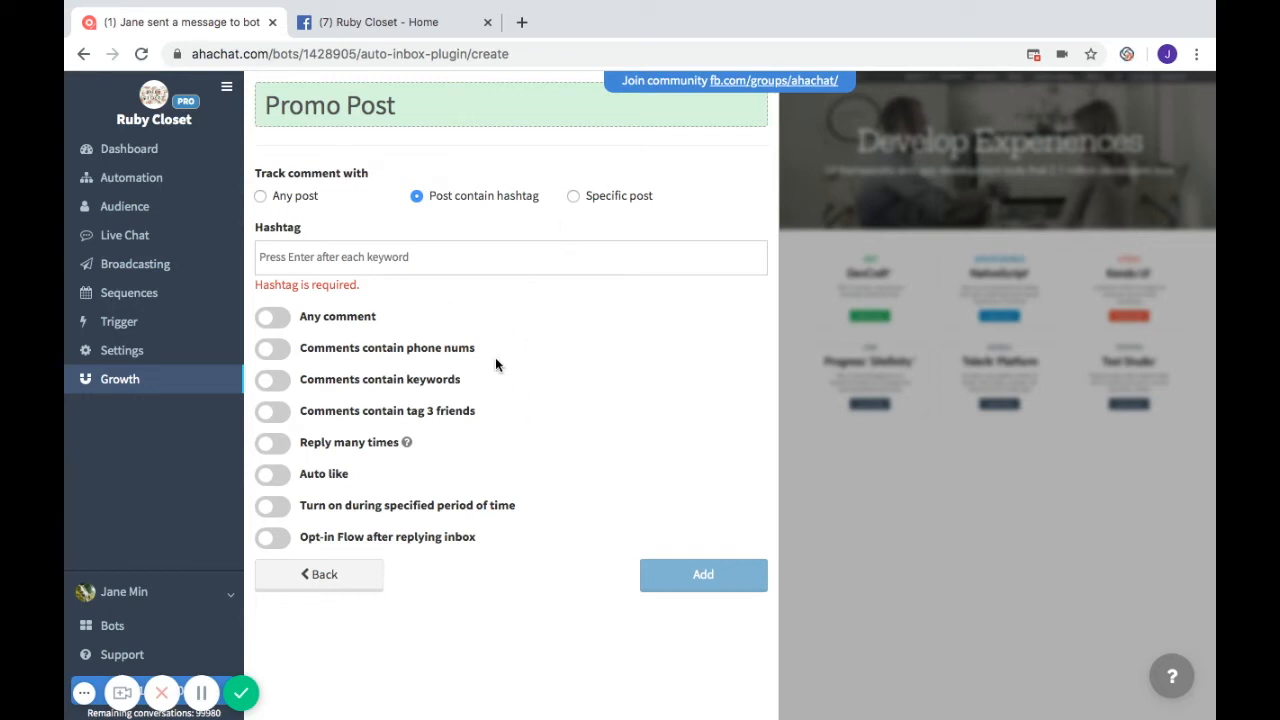
left_click(574, 196)
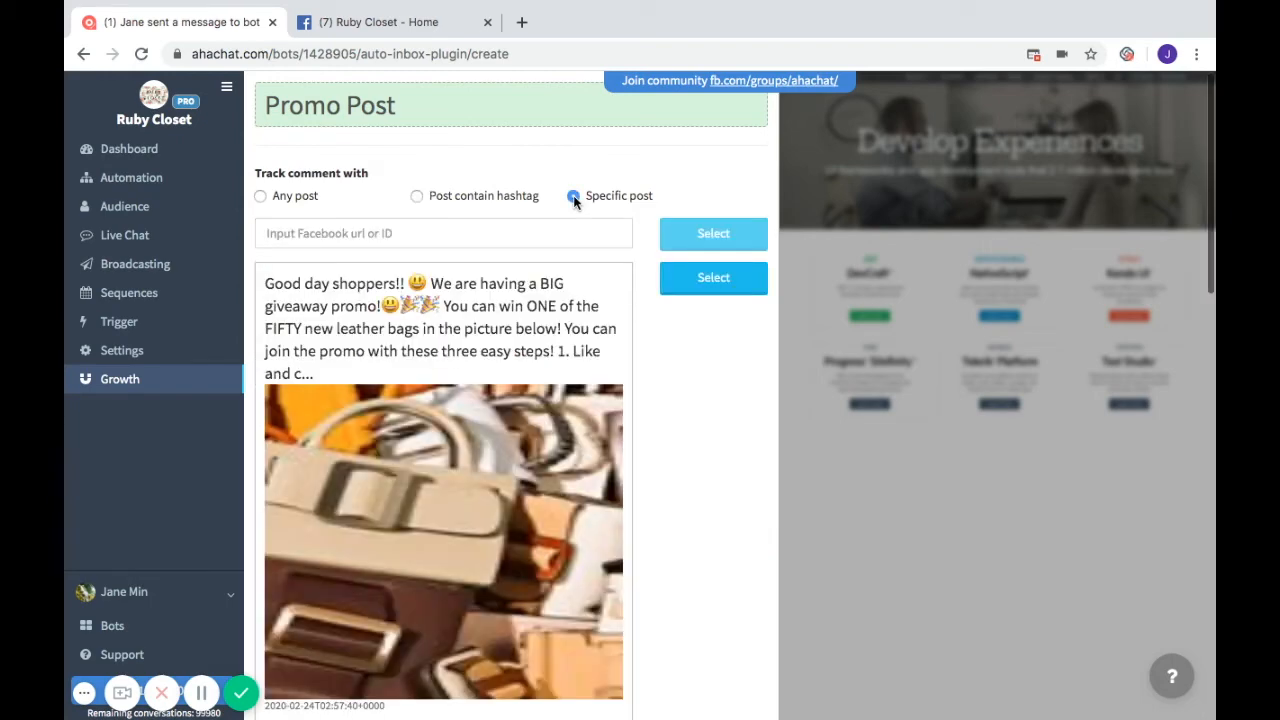
scroll(533, 425, "down", 5)
scroll(533, 430, "down", 1)
scroll(533, 430, "up", 5)
scroll(448, 493, "down", 3)
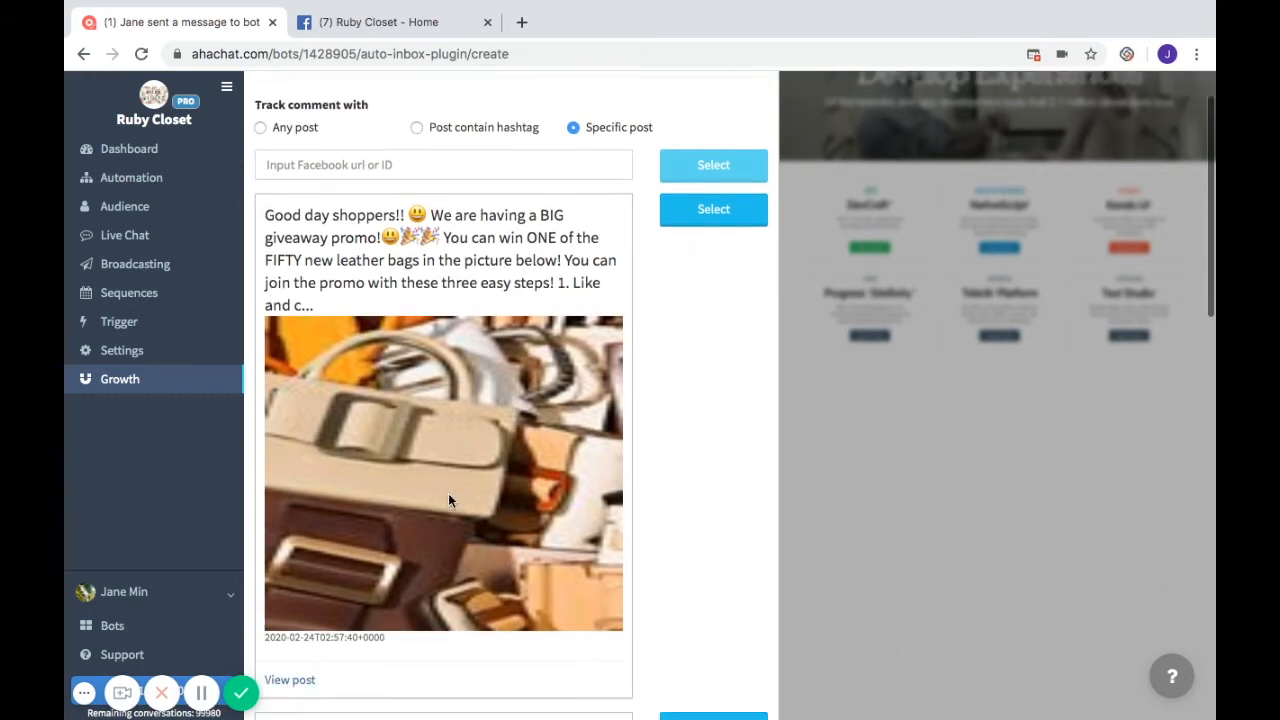
scroll(448, 493, "up", 3)
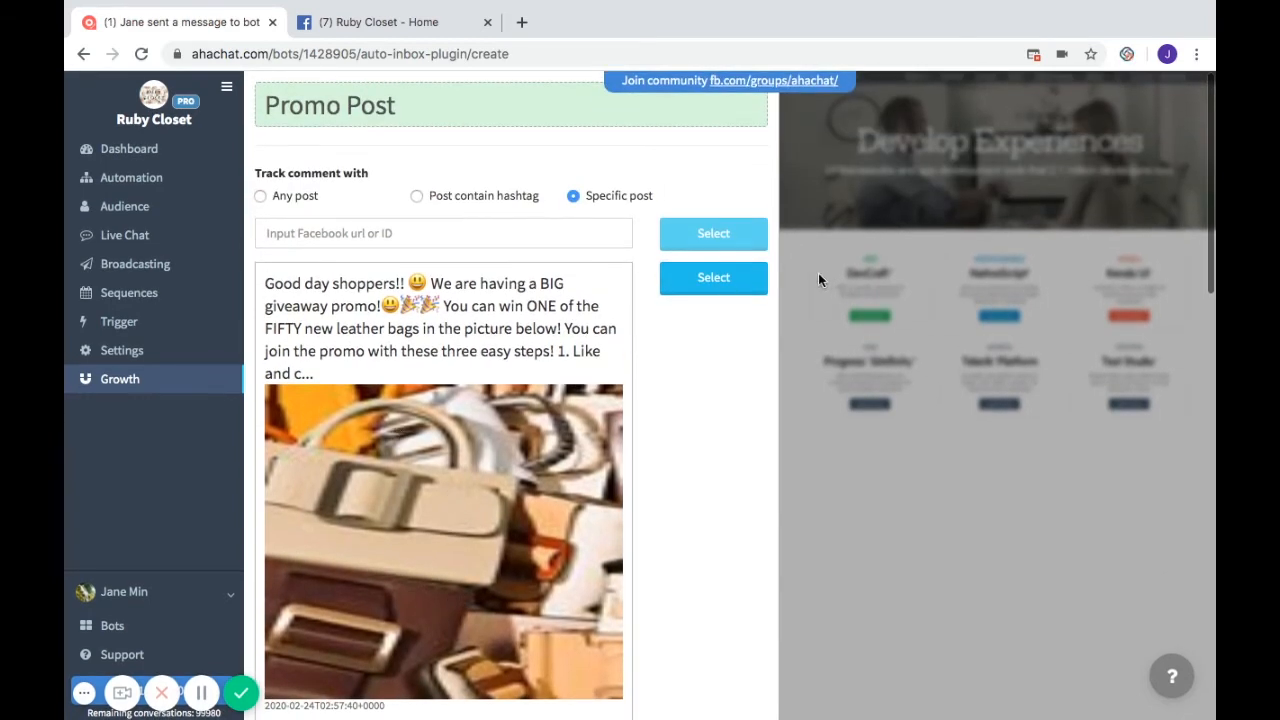
left_click(708, 284)
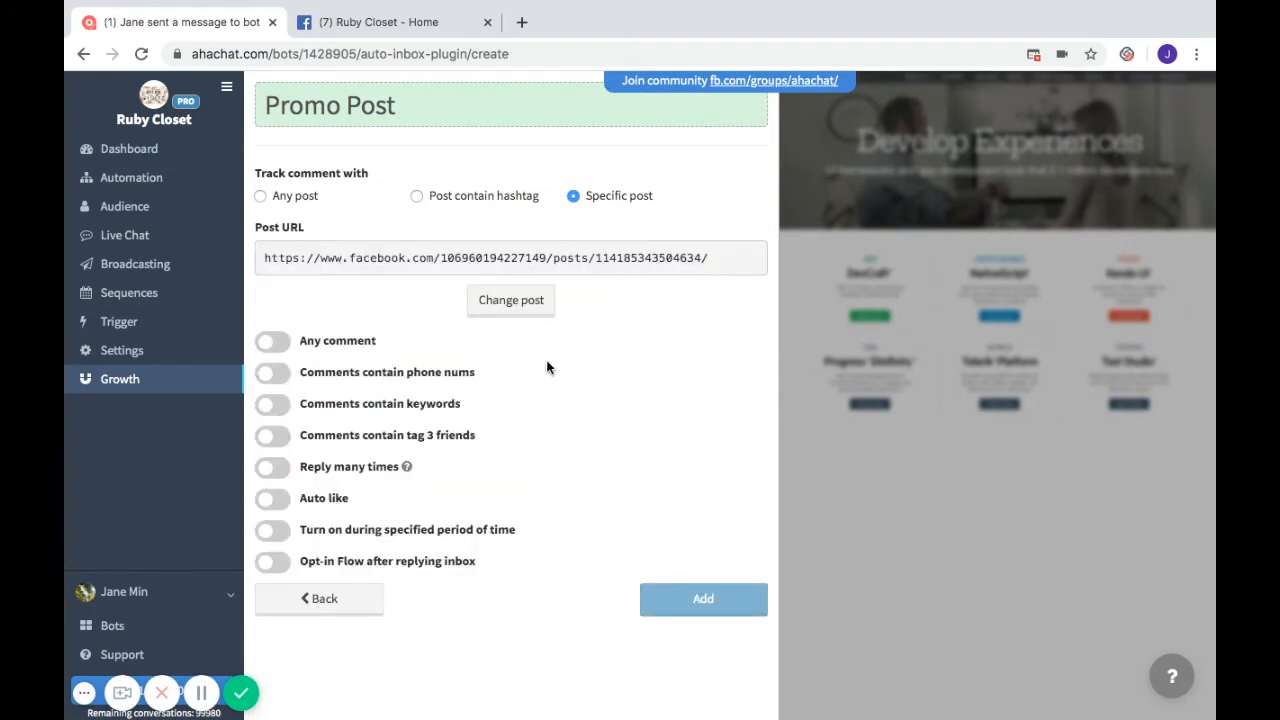
- Turn on Any comment and switch the inbox reply type to Block
left_click(282, 349)
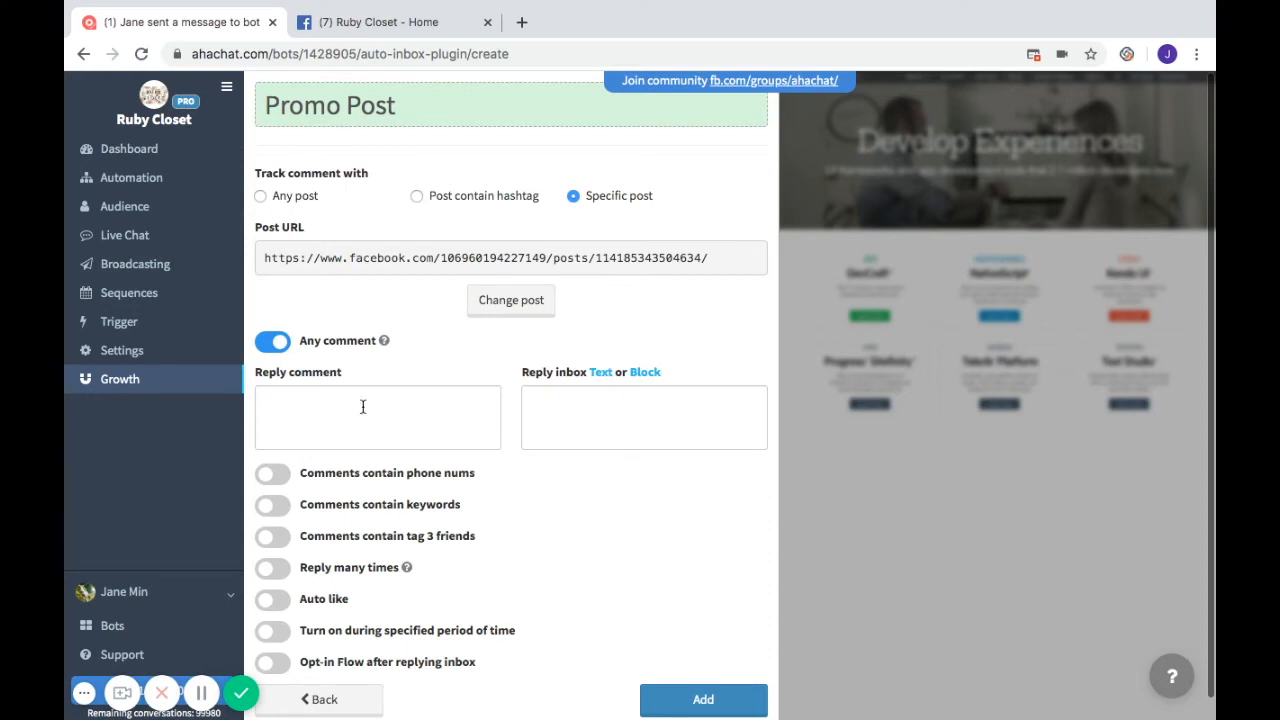
left_click(645, 373)
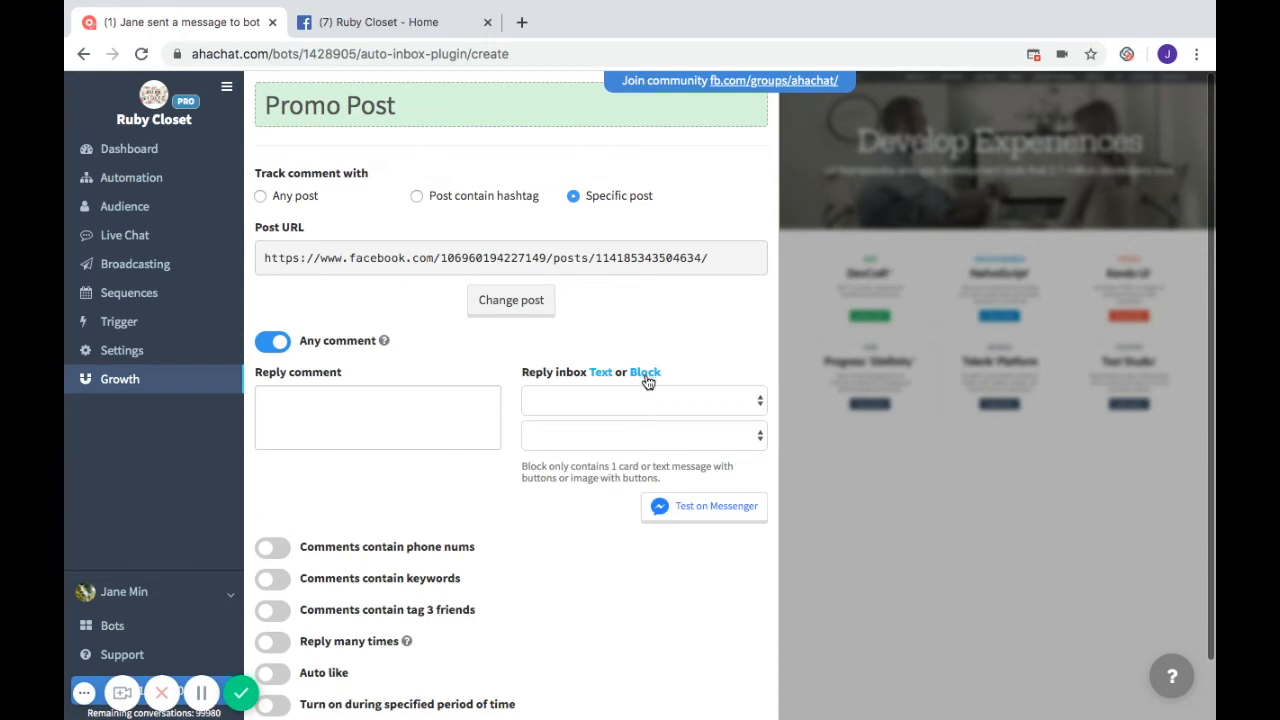
left_click(615, 398)
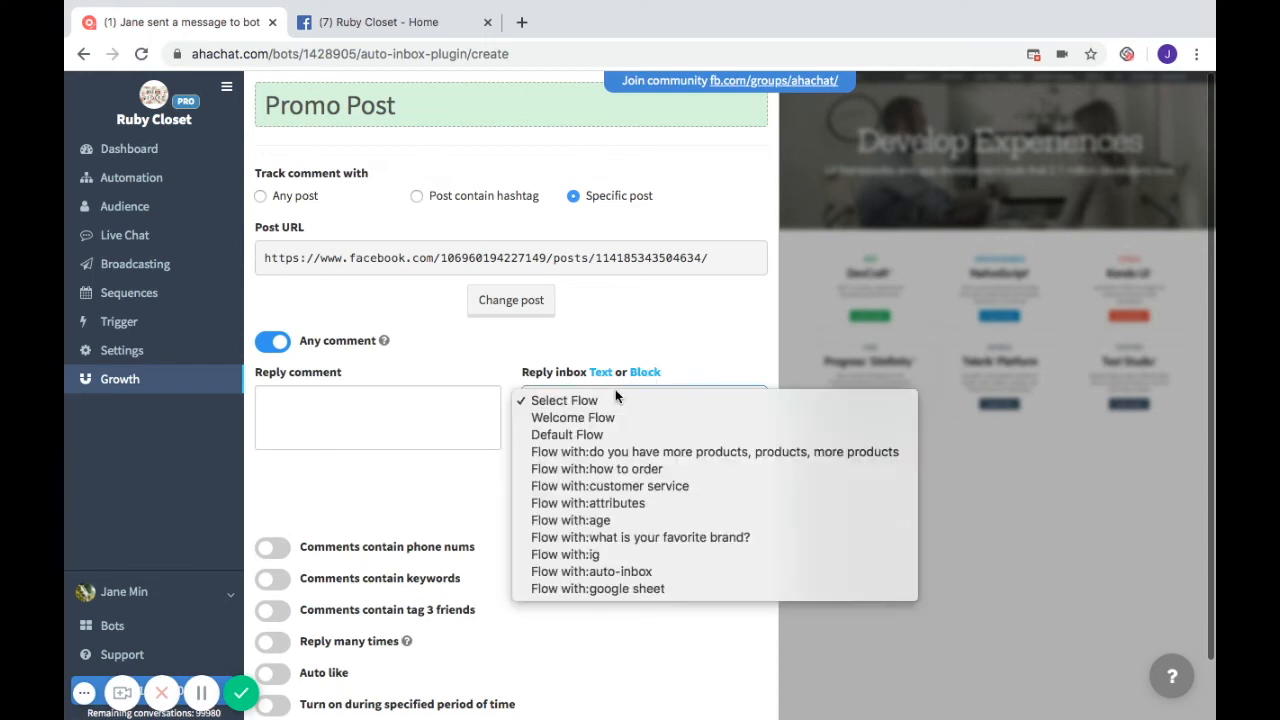
left_click(458, 514)
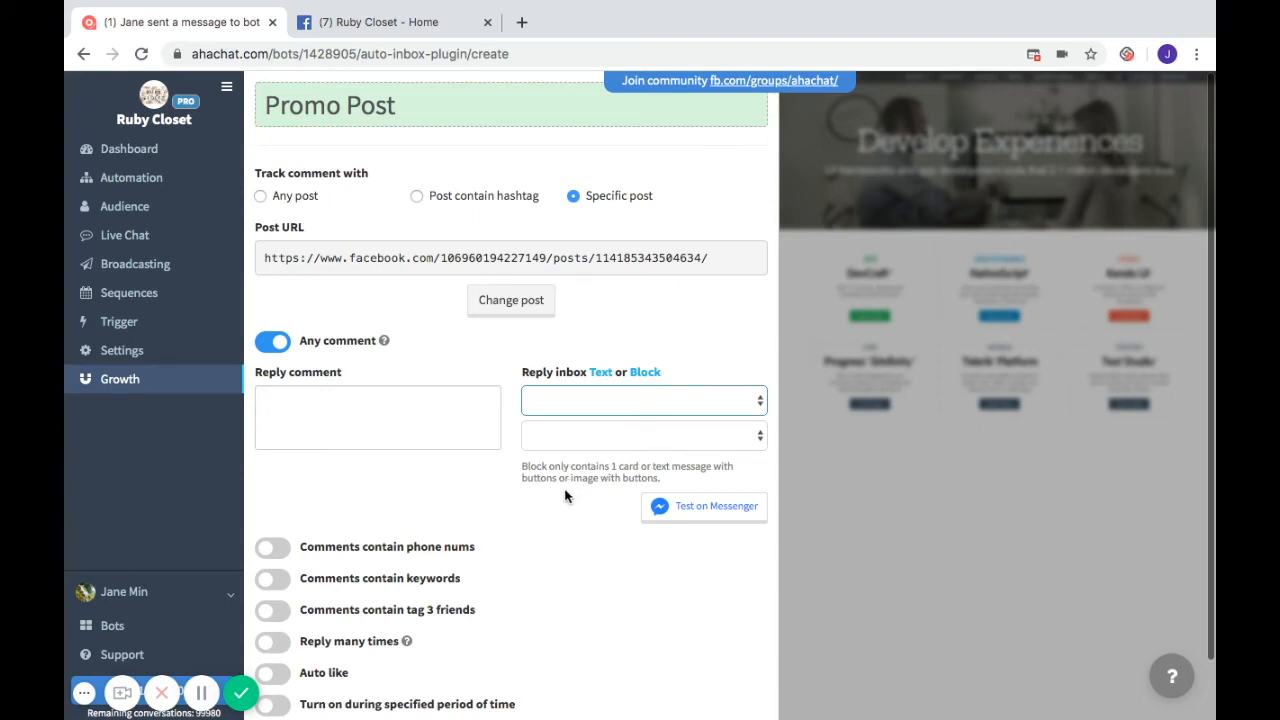
- Toggle the phone-number and keyword comment rules on, then back off
scroll(516, 541, "down", 2)
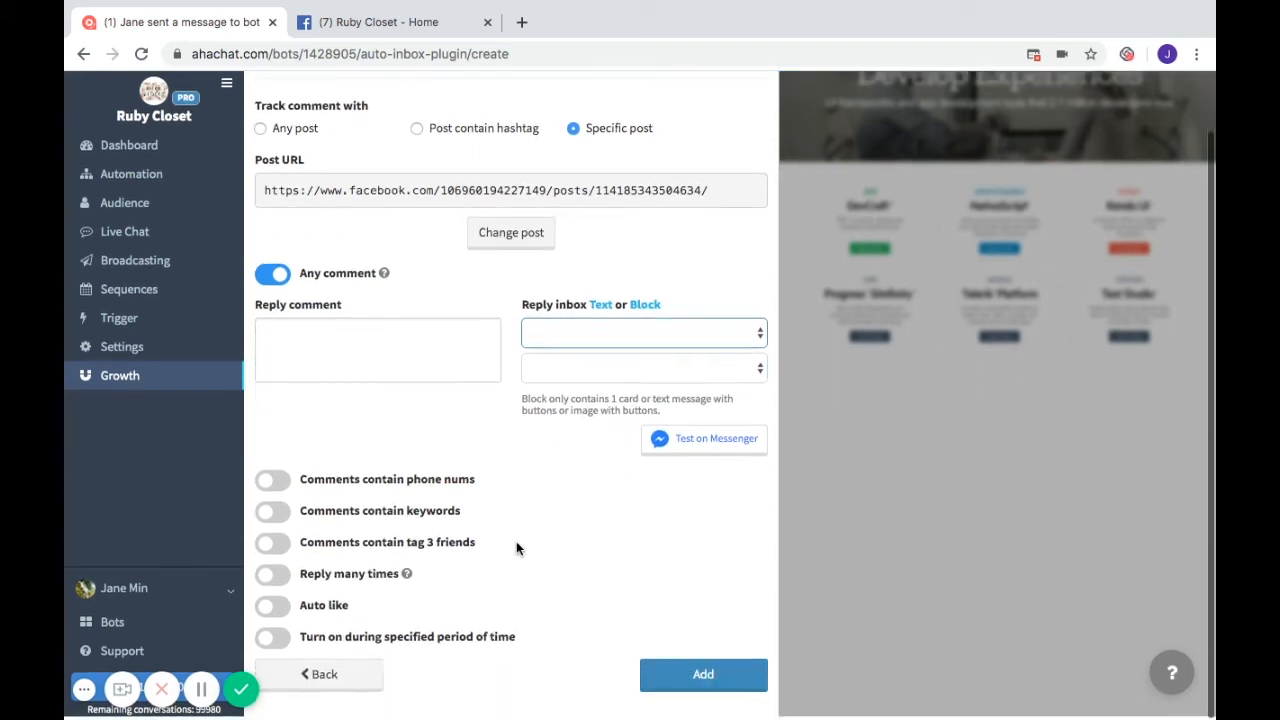
left_click(273, 485)
scroll(415, 500, "down", 3)
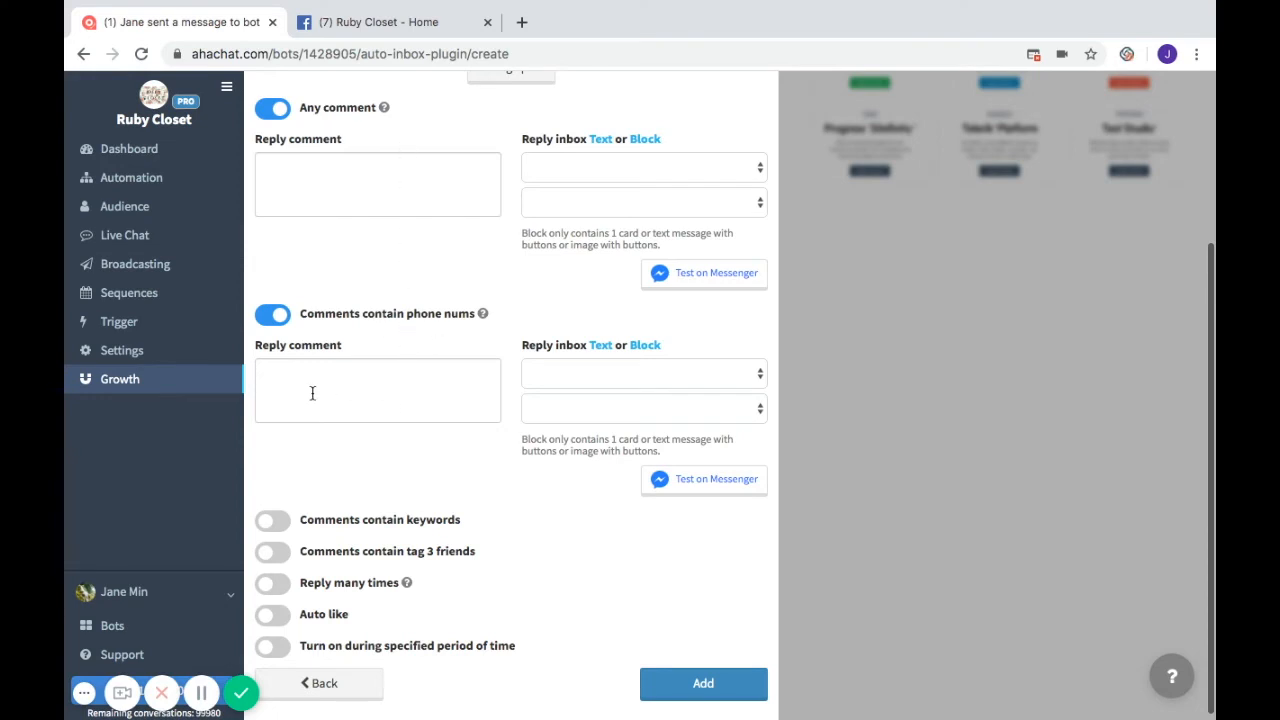
left_click(278, 318)
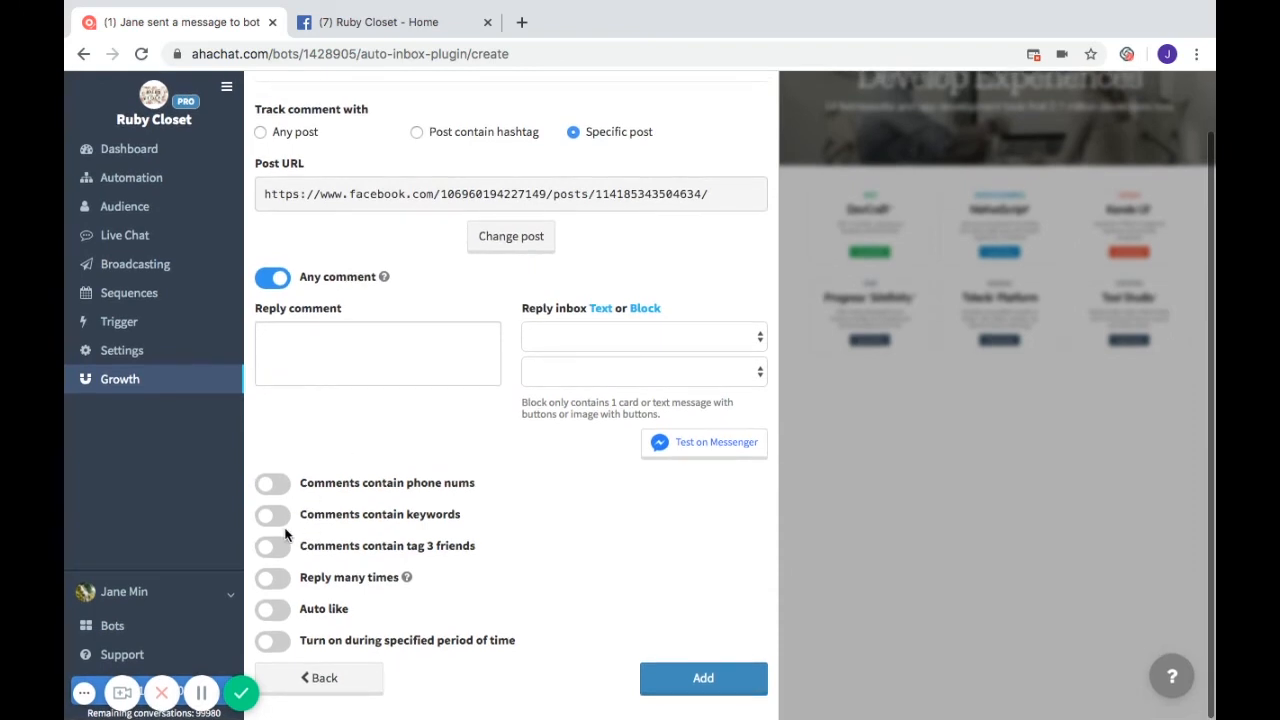
left_click(276, 522)
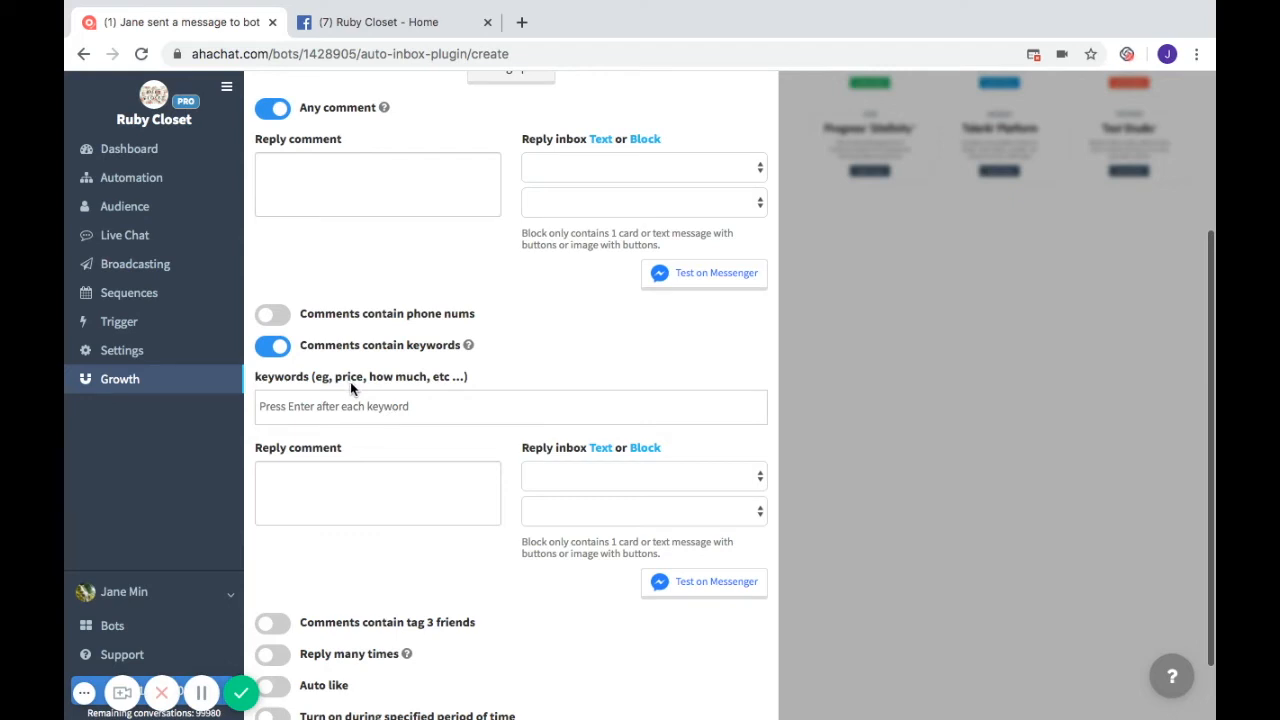
scroll(418, 416, "down", 2)
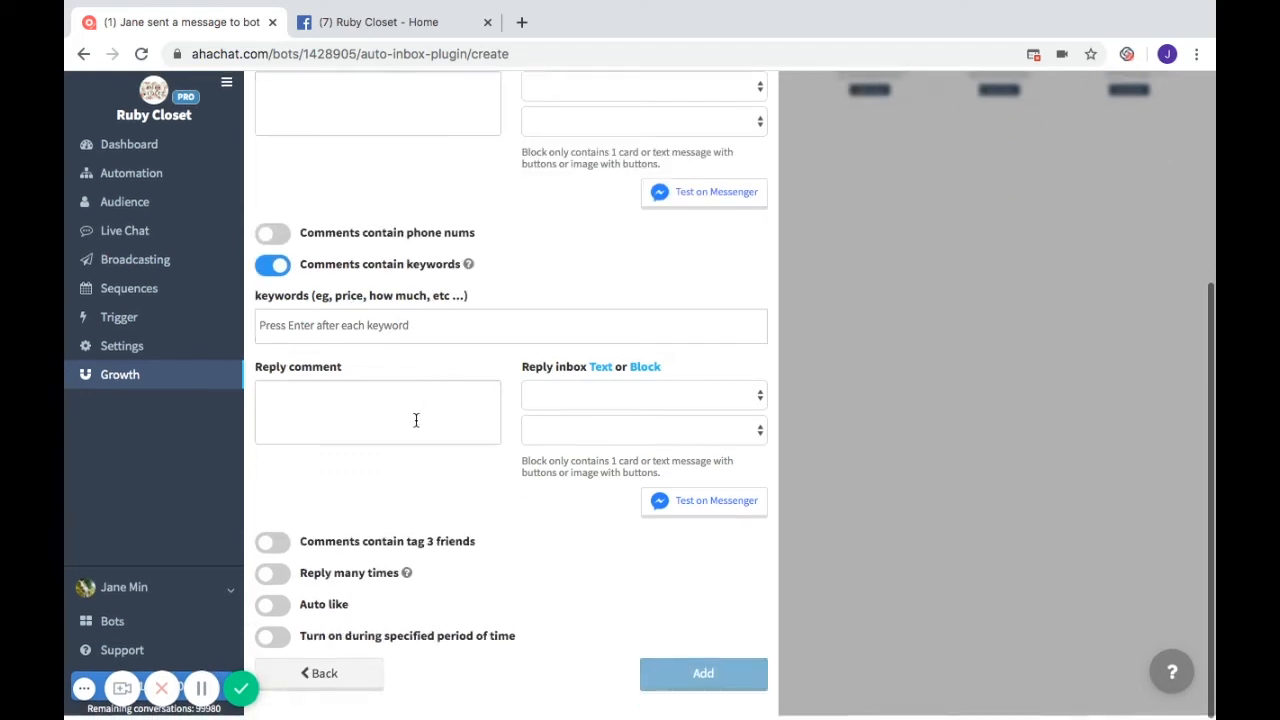
left_click(272, 266)
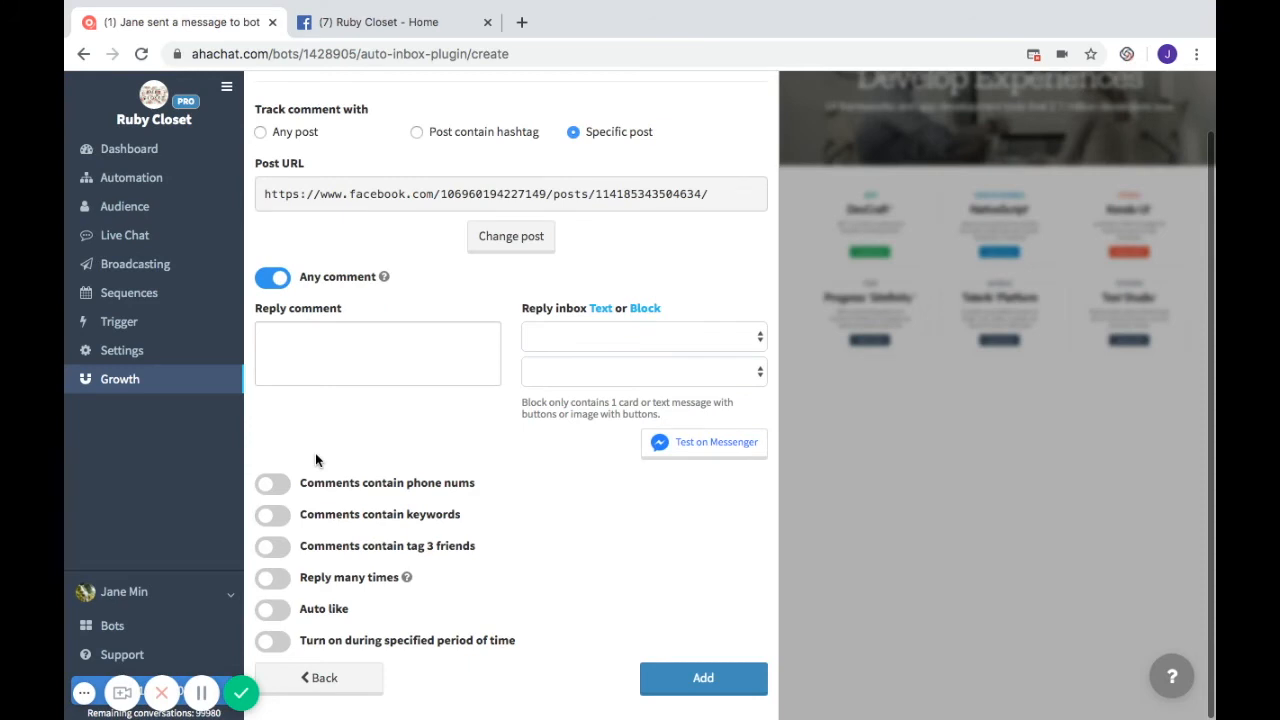
- Leave the tag-3-friends rule and Reply many times both switched off after trying them
left_click(272, 547)
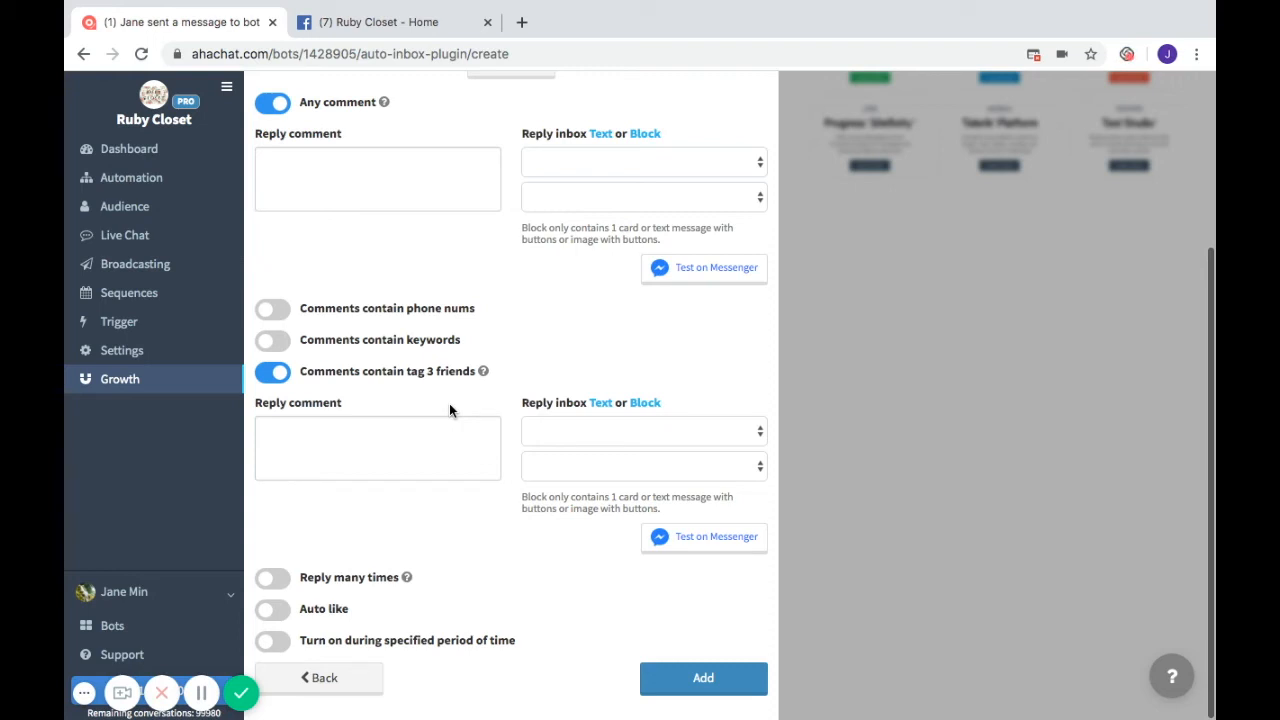
left_click(276, 380)
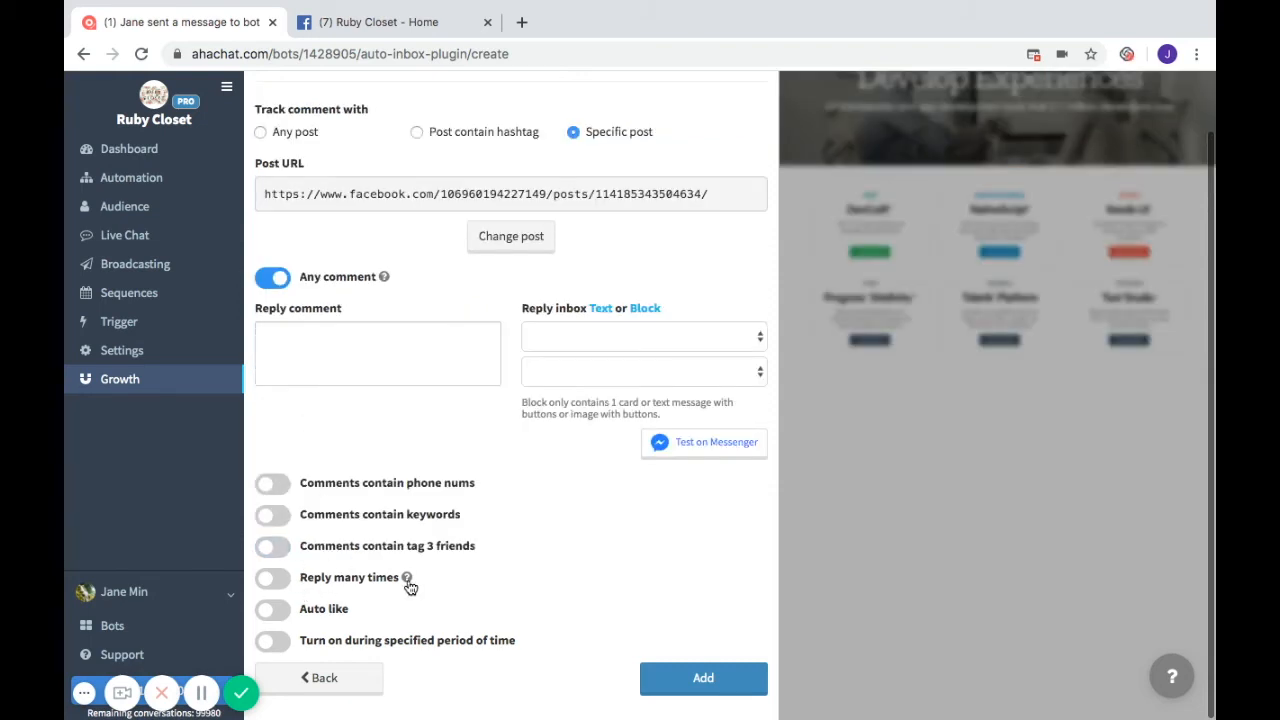
mouse_move(408, 580)
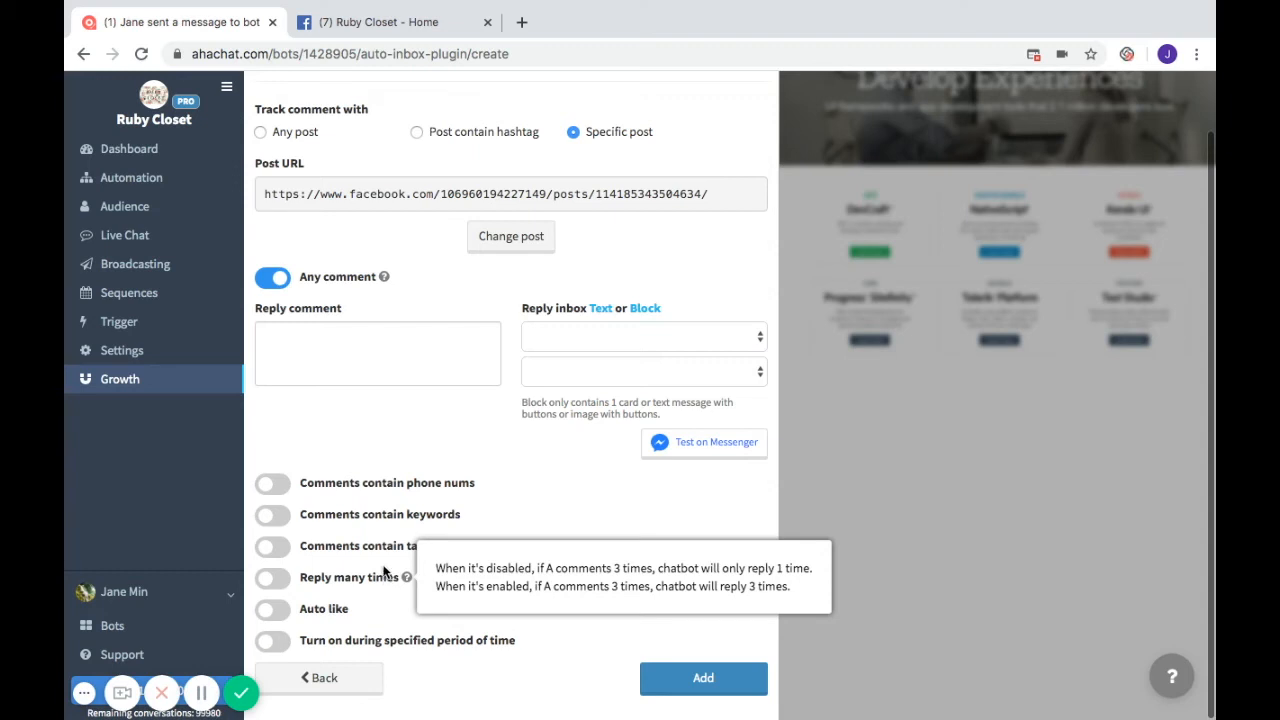
left_click(280, 584)
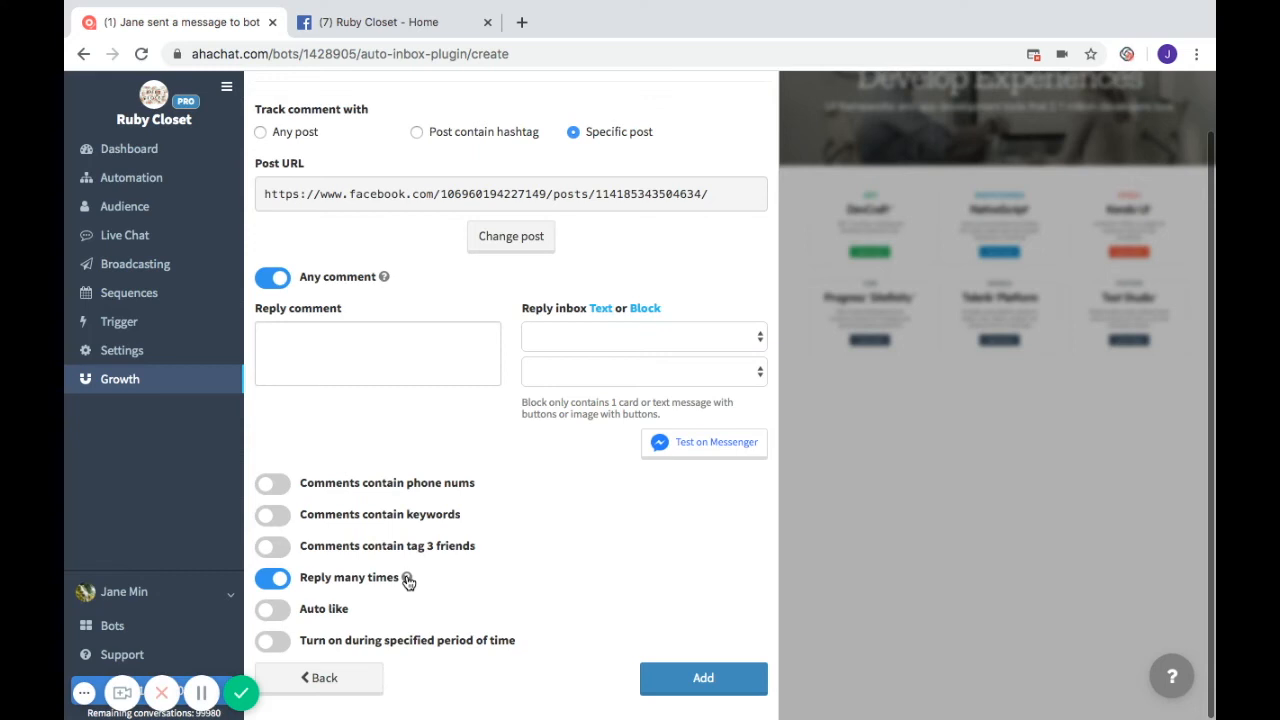
left_click(276, 578)
- Turn on Auto like and leave the specified time-period option off
left_click(280, 616)
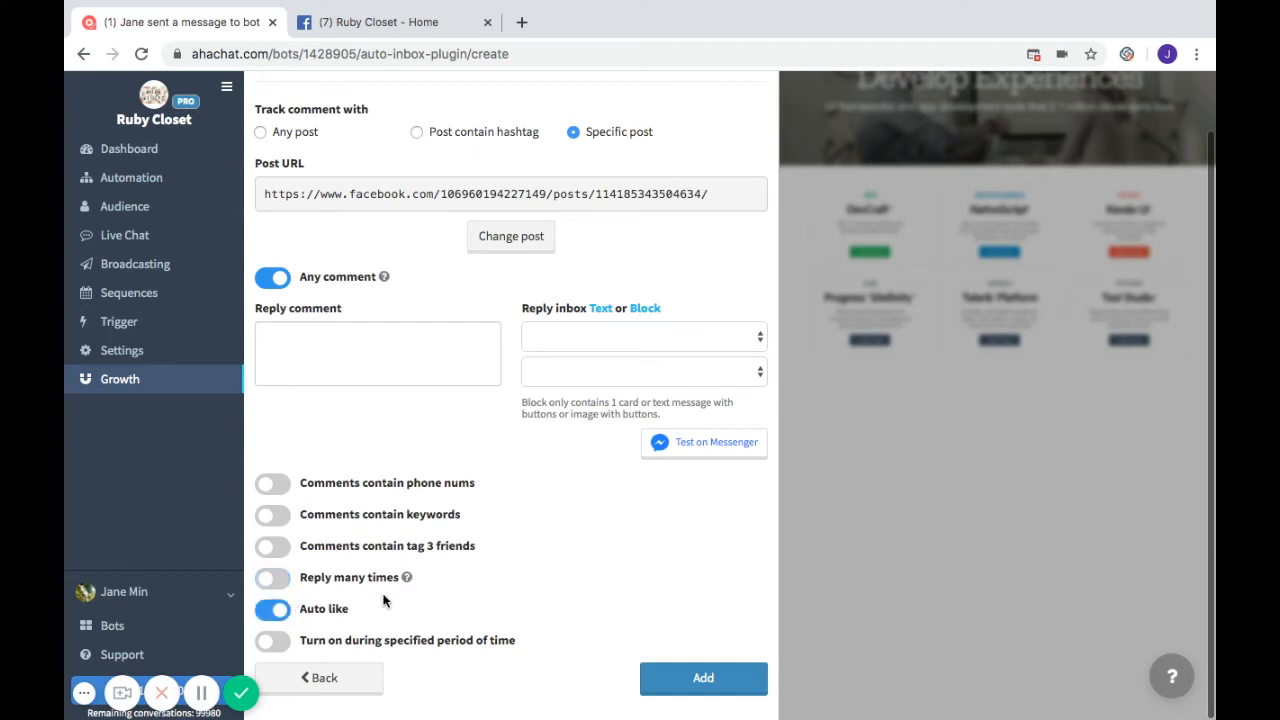
left_click(276, 641)
scroll(445, 595, "down", 2)
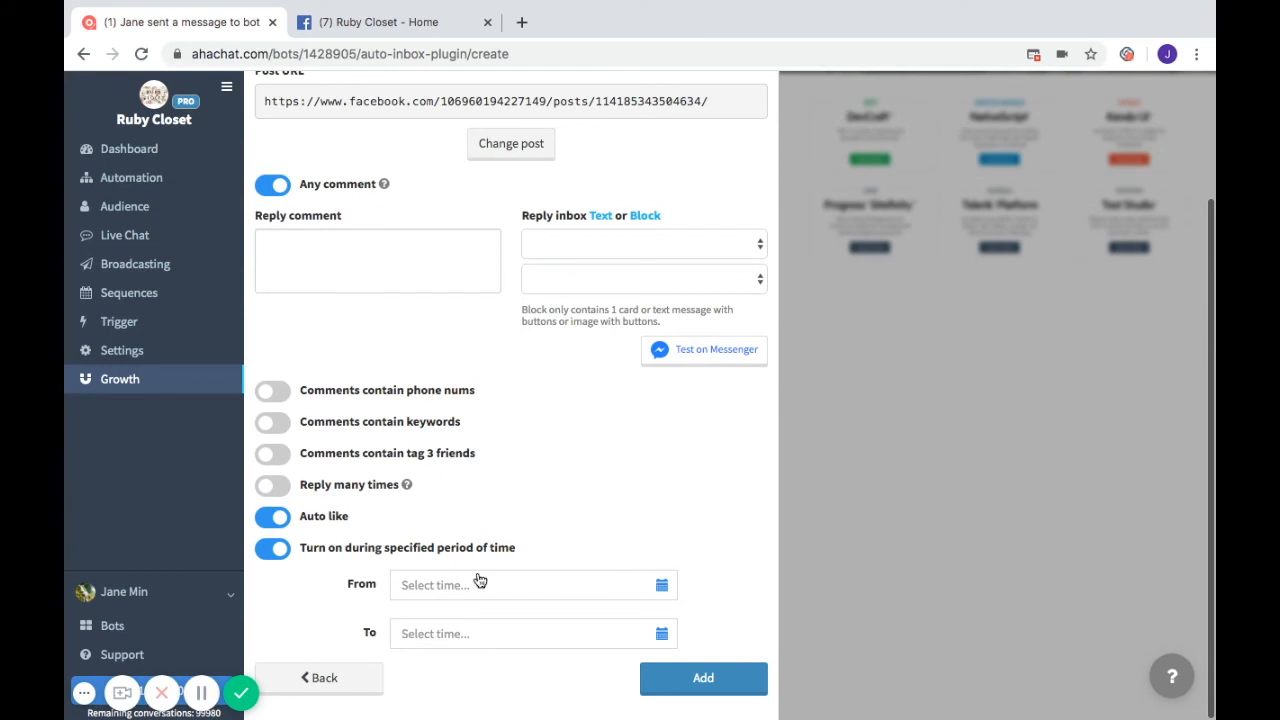
left_click(277, 549)
scroll(461, 540, "up", 1)
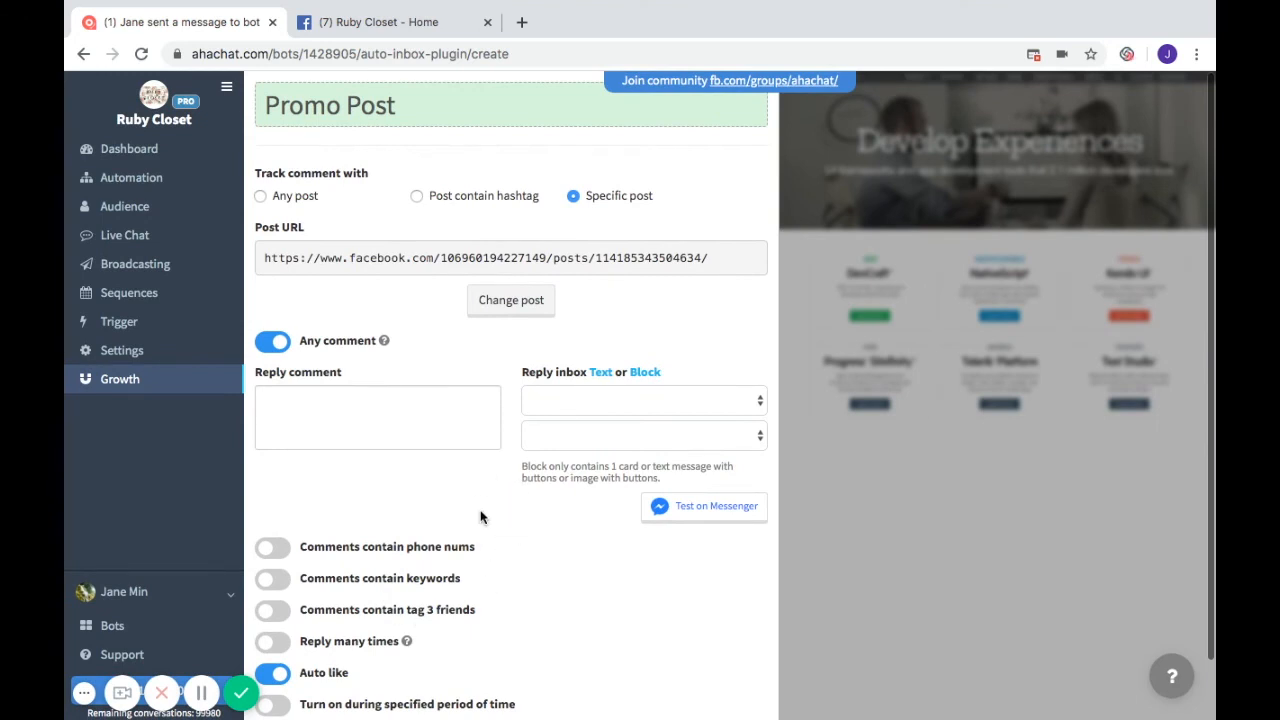
- Paste the reply promising a representative will contact winners, re-enable Auto like, and add Promo Post
left_click(348, 431)
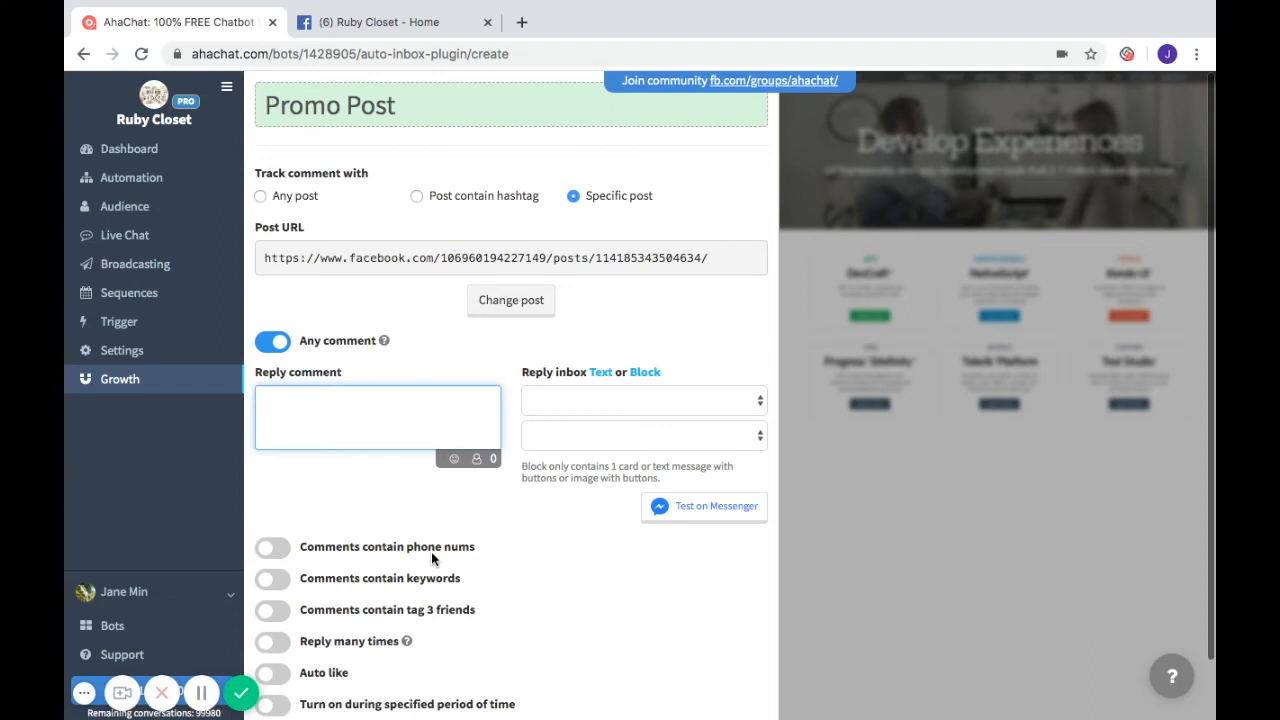
type("Great! Our representative will contact you if you won the in this promo!")
scroll(501, 436, "down", 1)
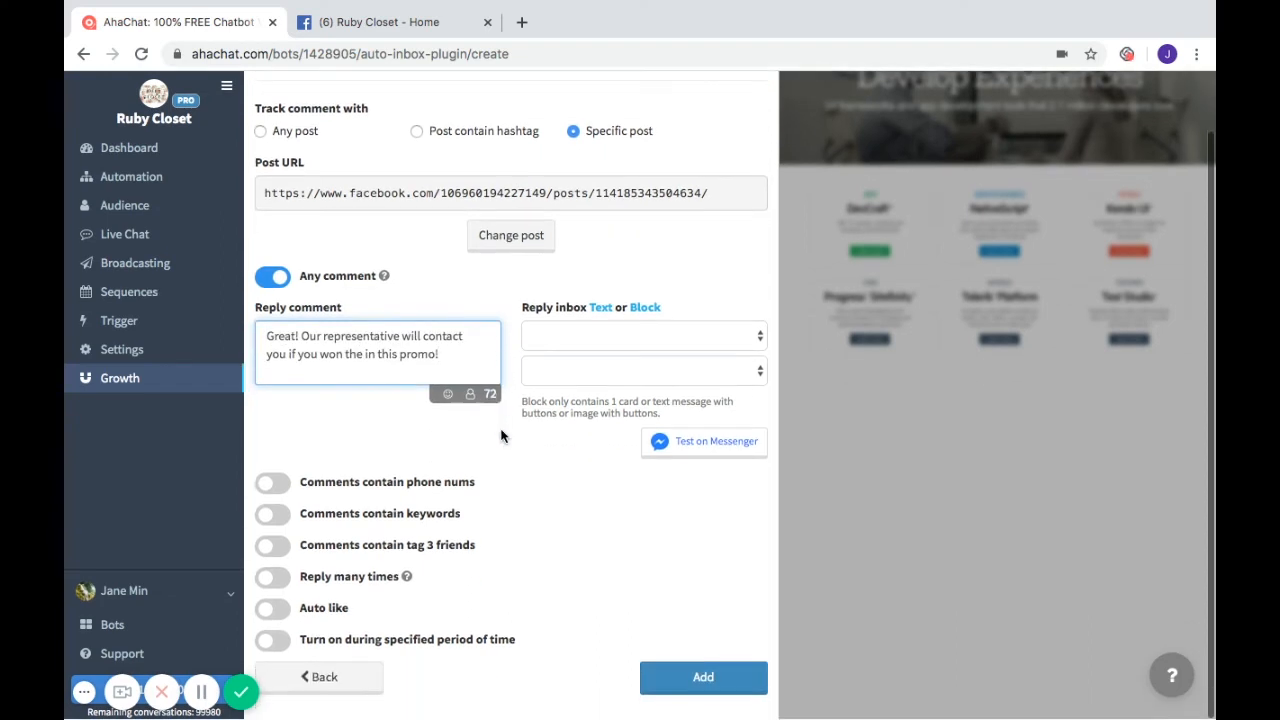
left_click(283, 612)
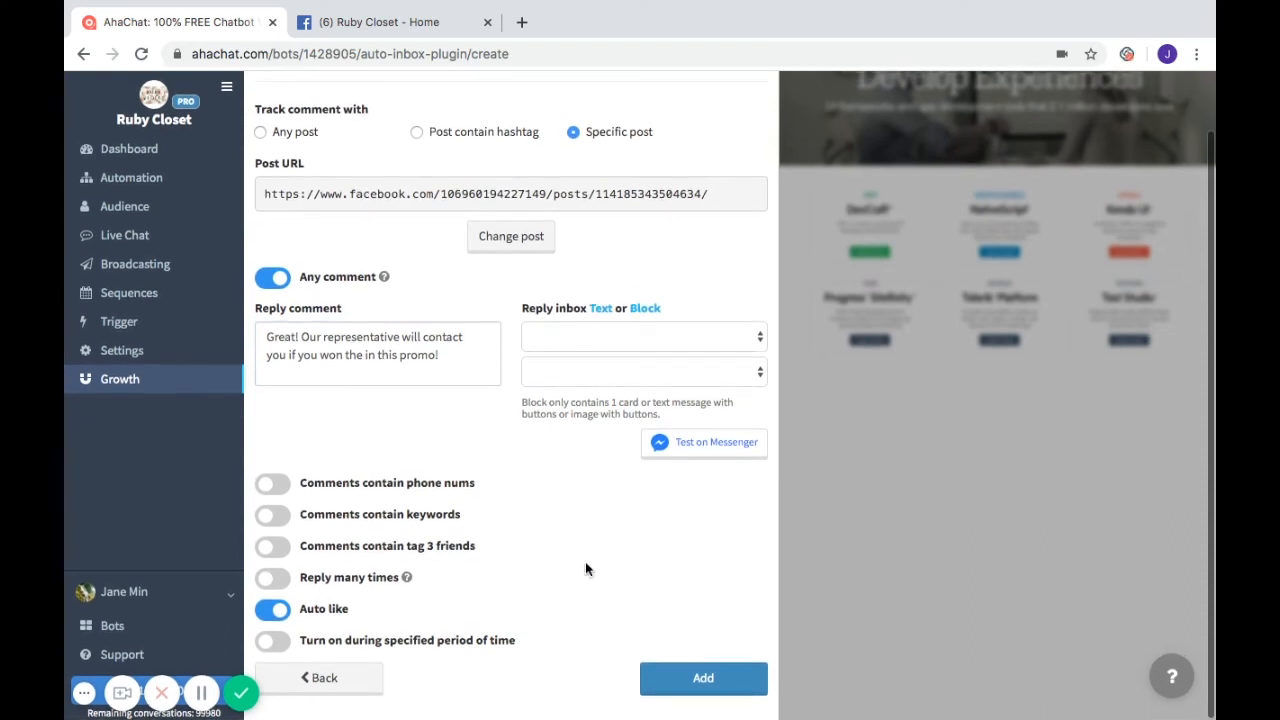
left_click(705, 678)
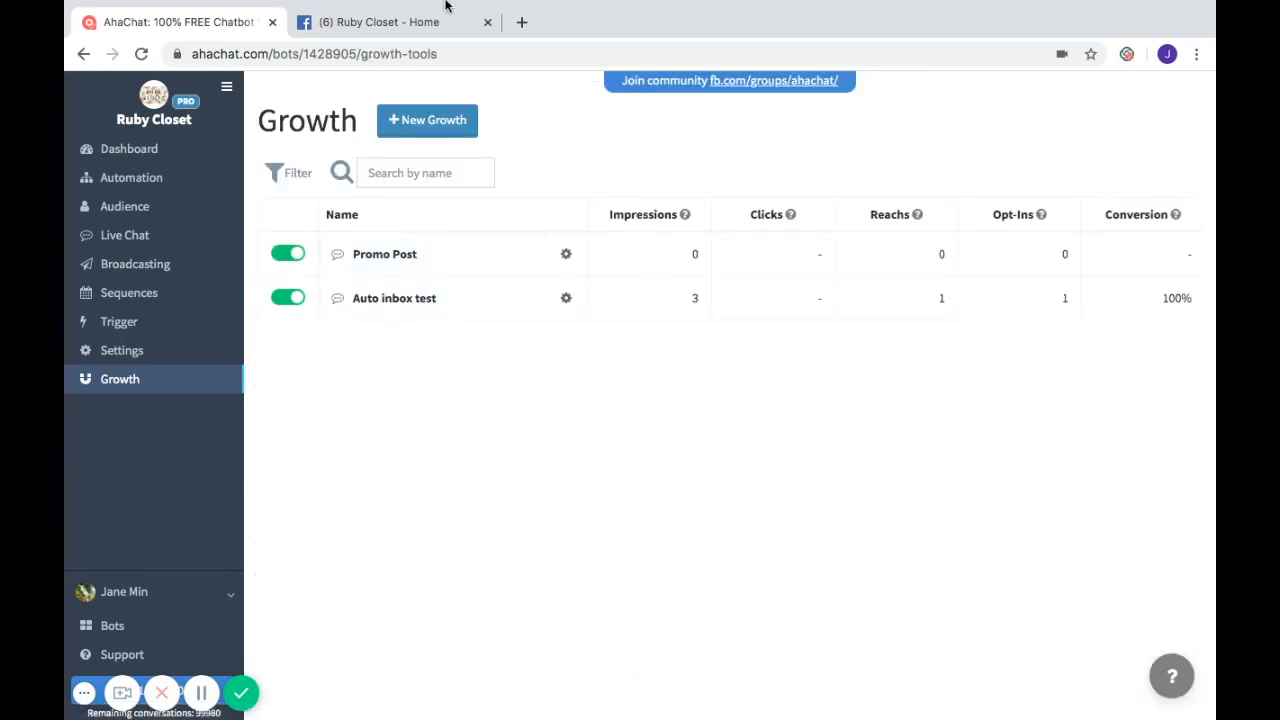
left_click(396, 24)
- Comment ILOVERUBY on the giveaway post and check the AhaChat auto-reply beneath it
scroll(621, 553, "down", 8)
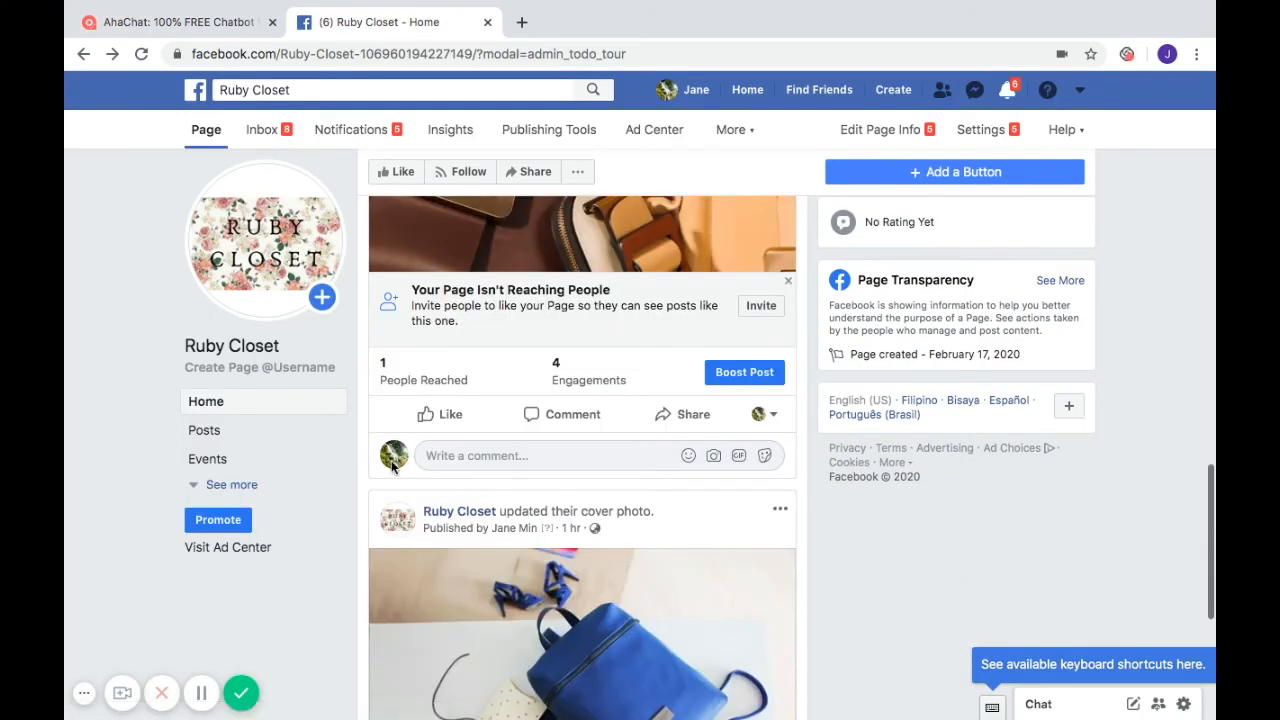
left_click(481, 455)
type("(")
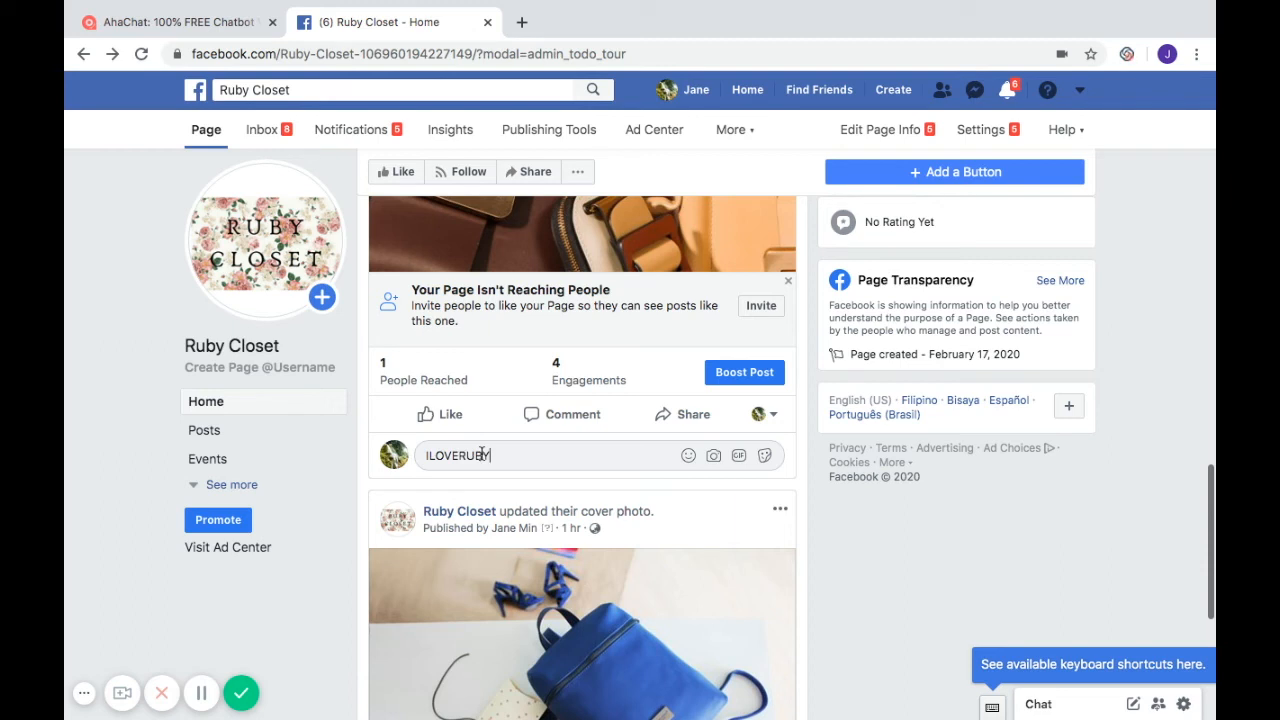
key("Return")
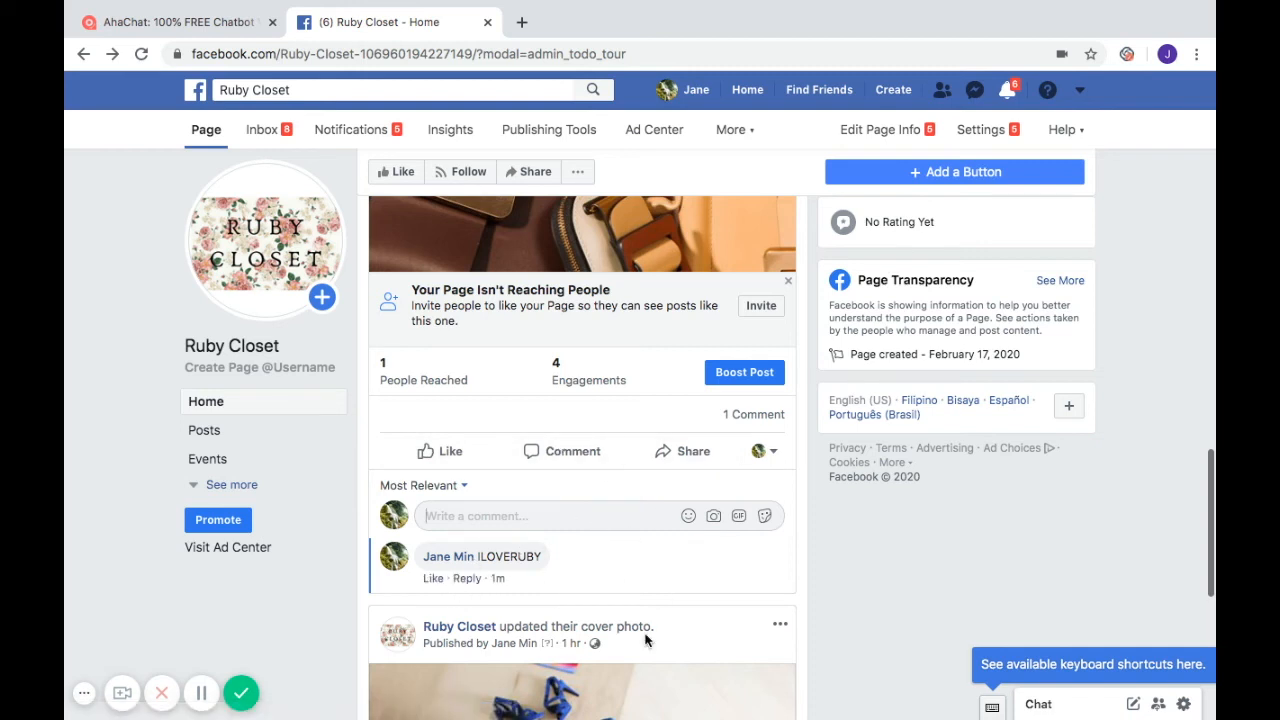
scroll(645, 508, "up", 1)
scroll(645, 508, "down", 1)
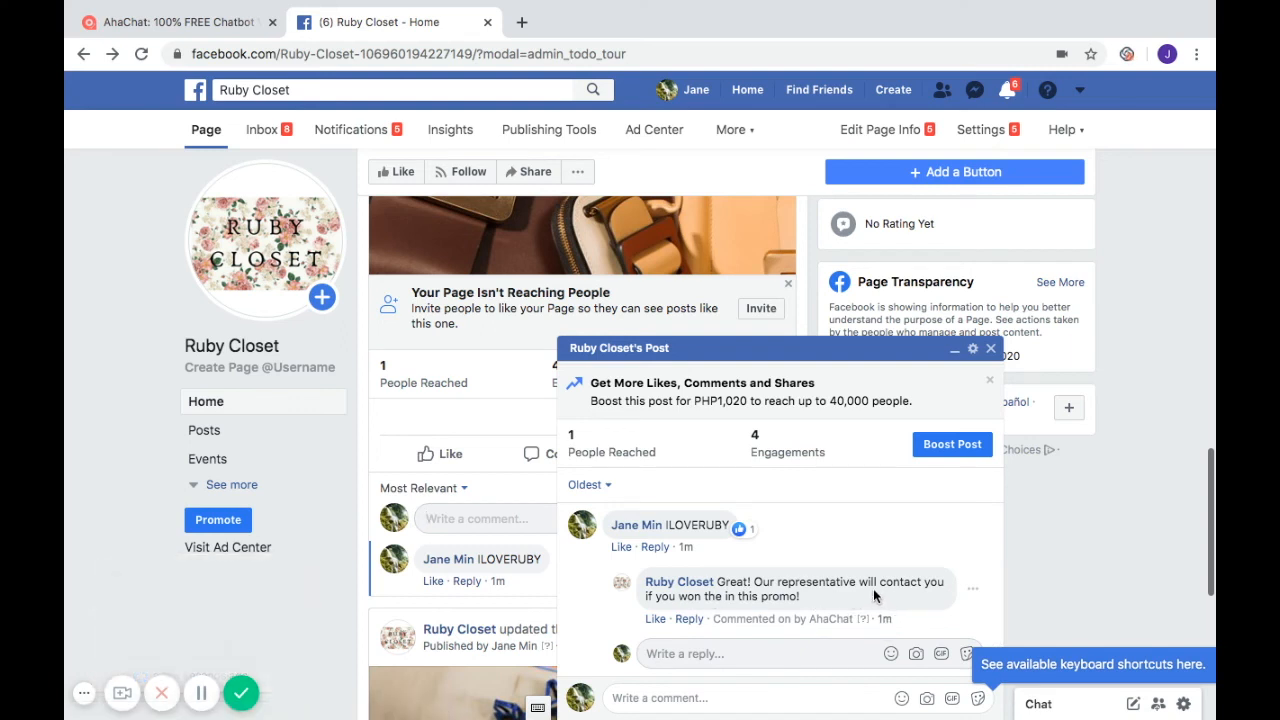
scroll(420, 490, "down", 2)
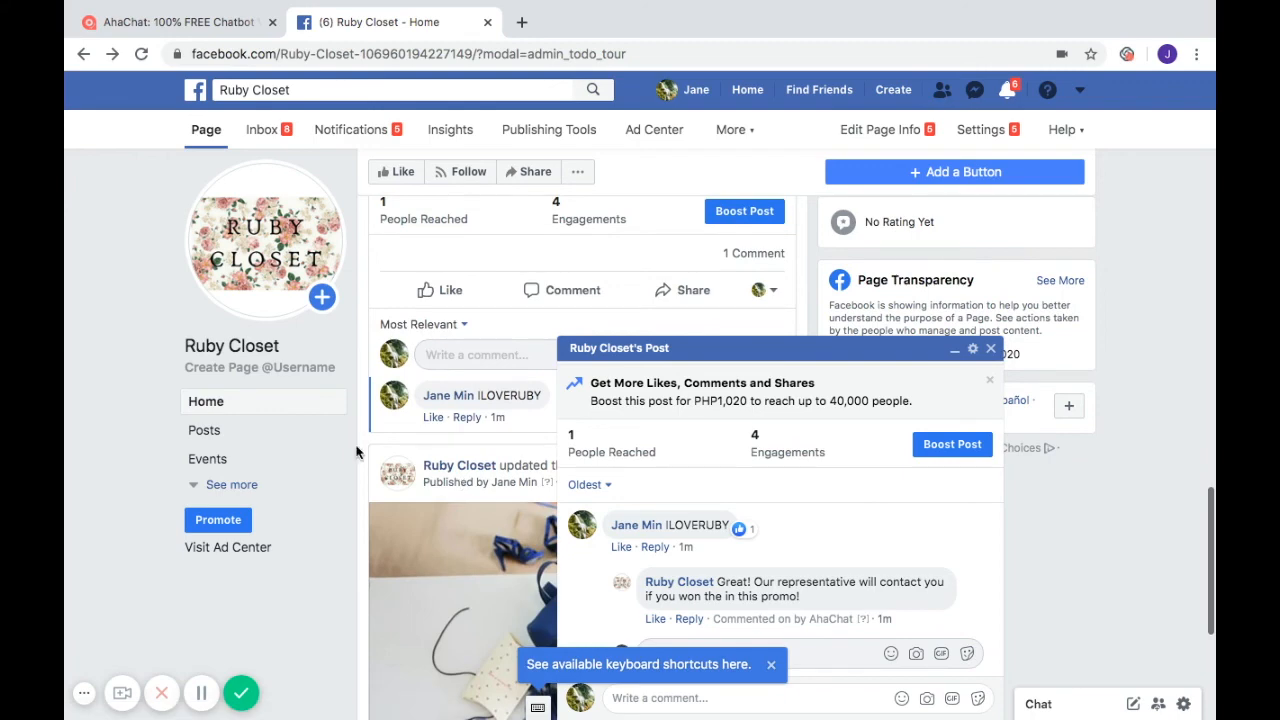
- Clear the Promo Post reply comment text
left_click(200, 25)
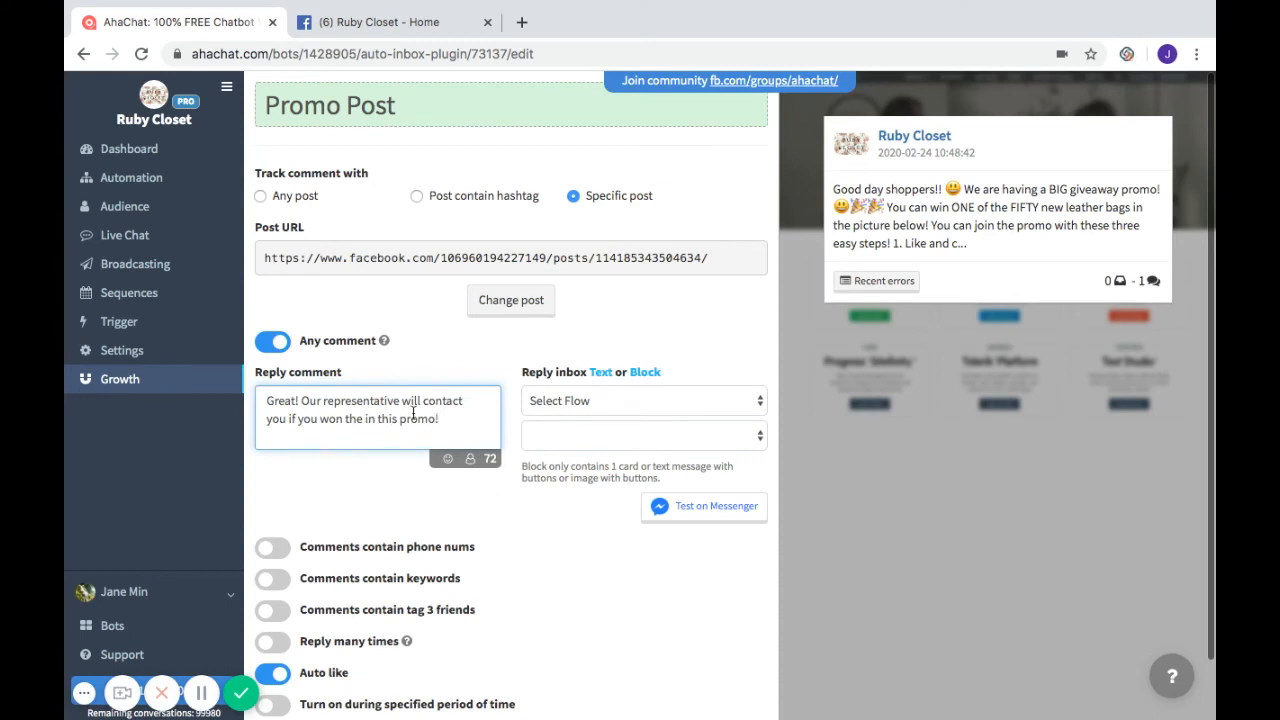
left_click_drag(443, 421, 265, 395)
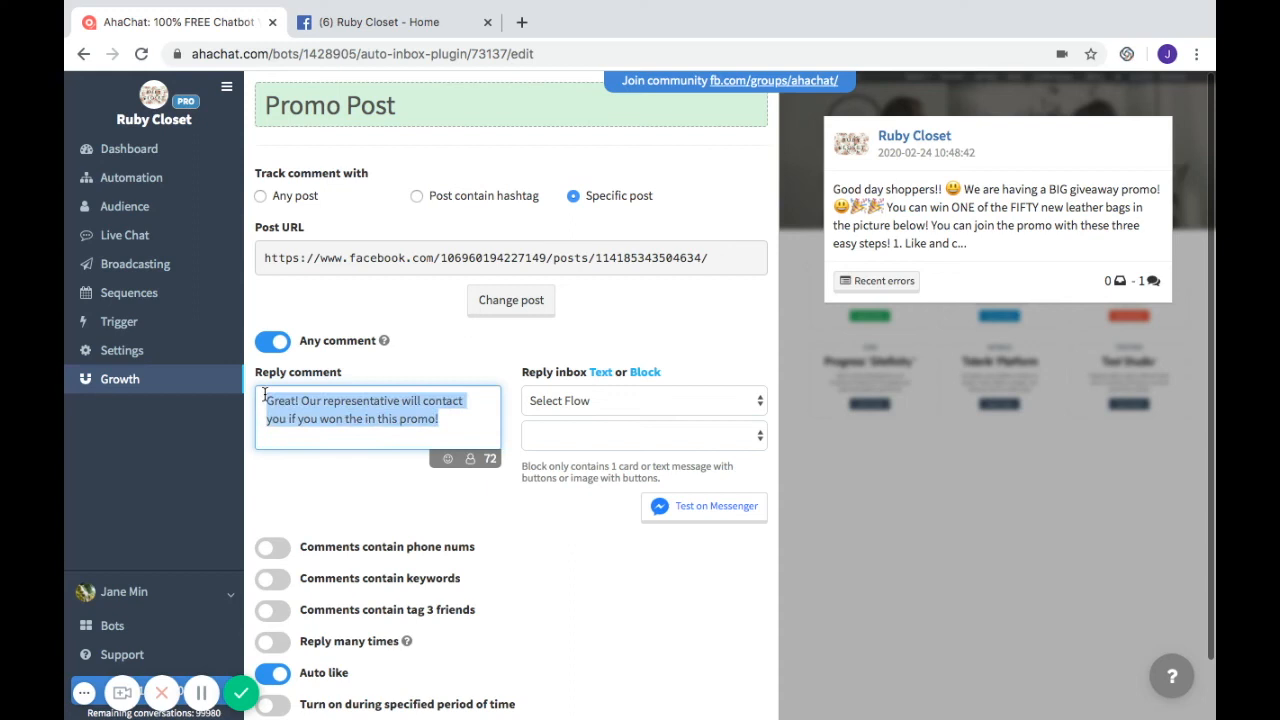
key("BackSpace")
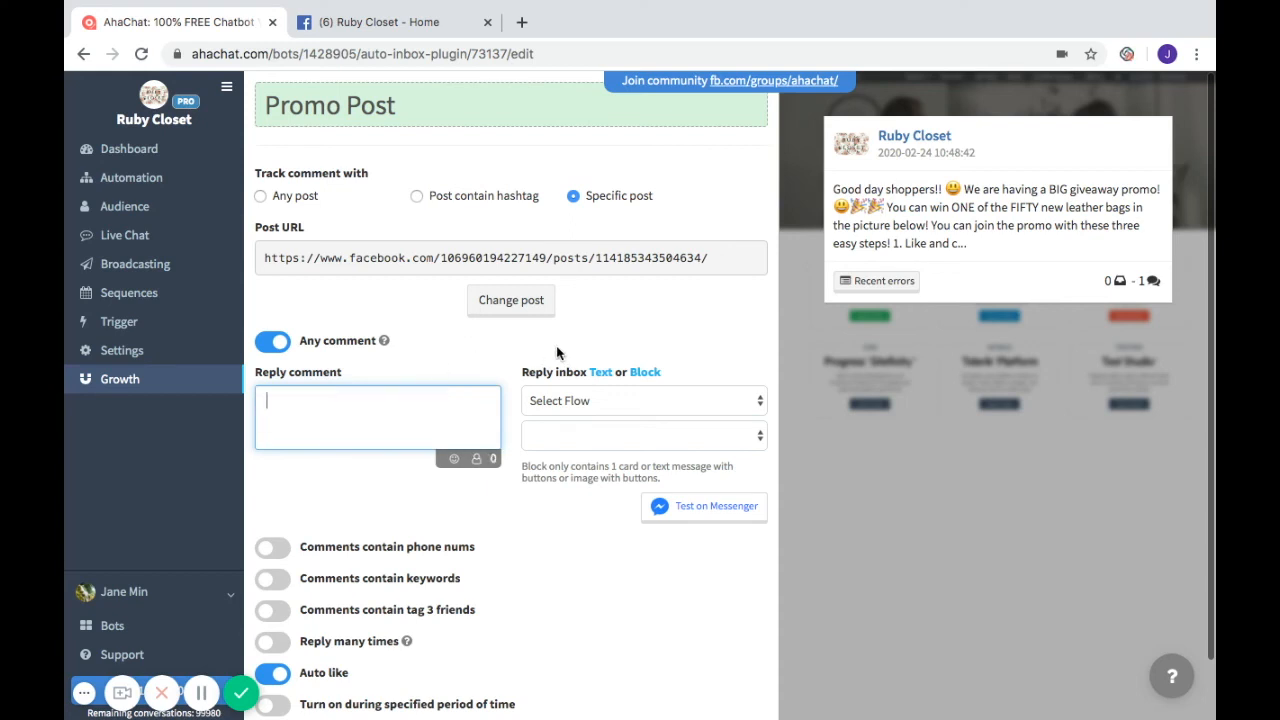
- Set the inbox reply to Flow with:auto-inbox and its auto-inbox block
left_click(646, 400)
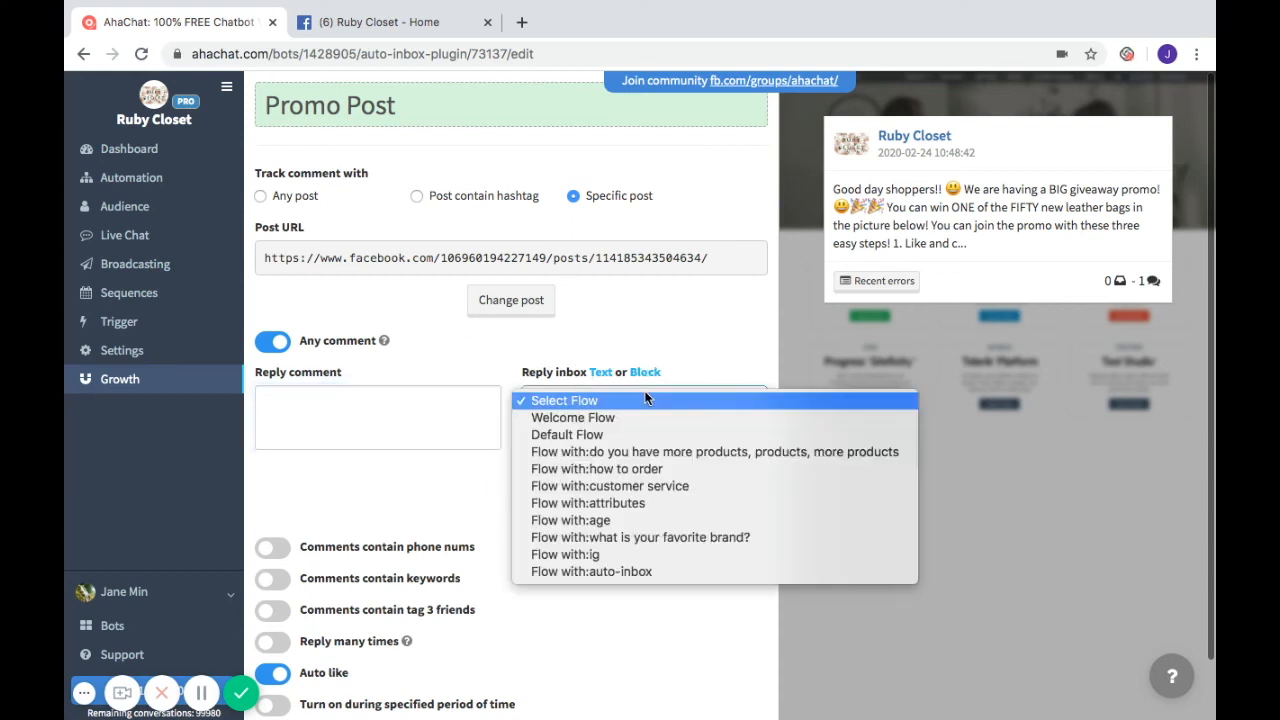
left_click(587, 570)
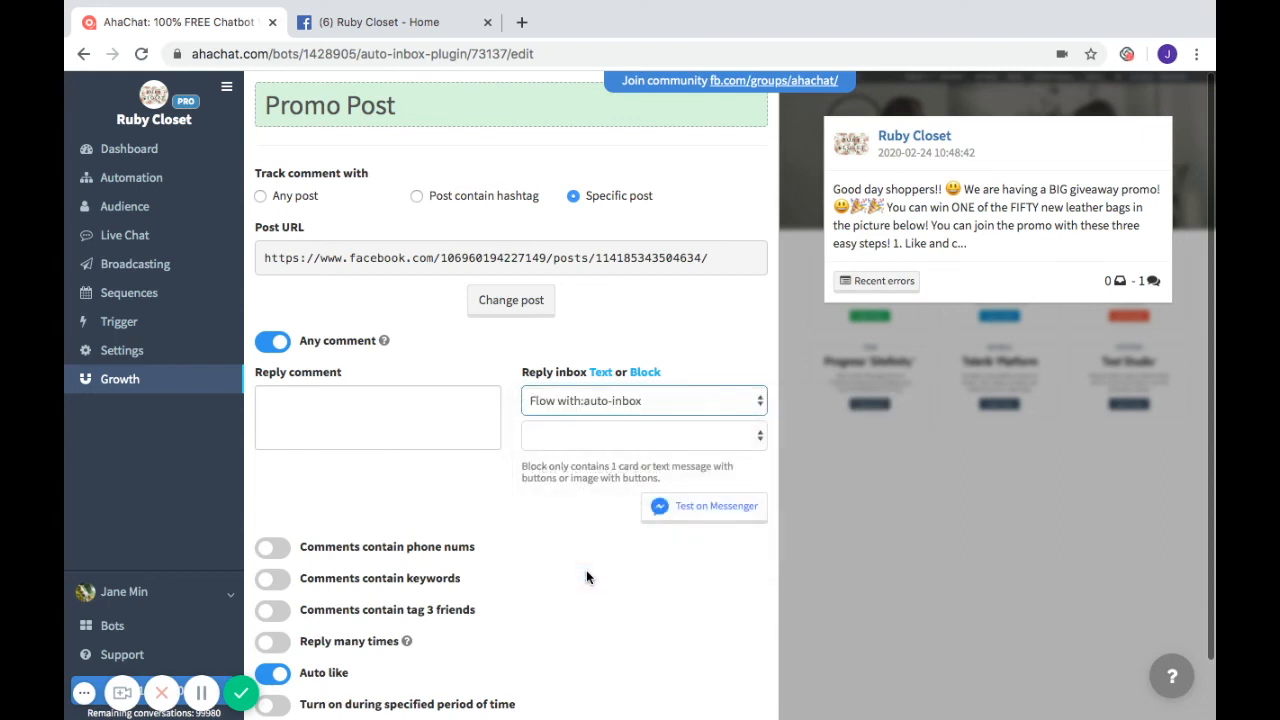
left_click(591, 432)
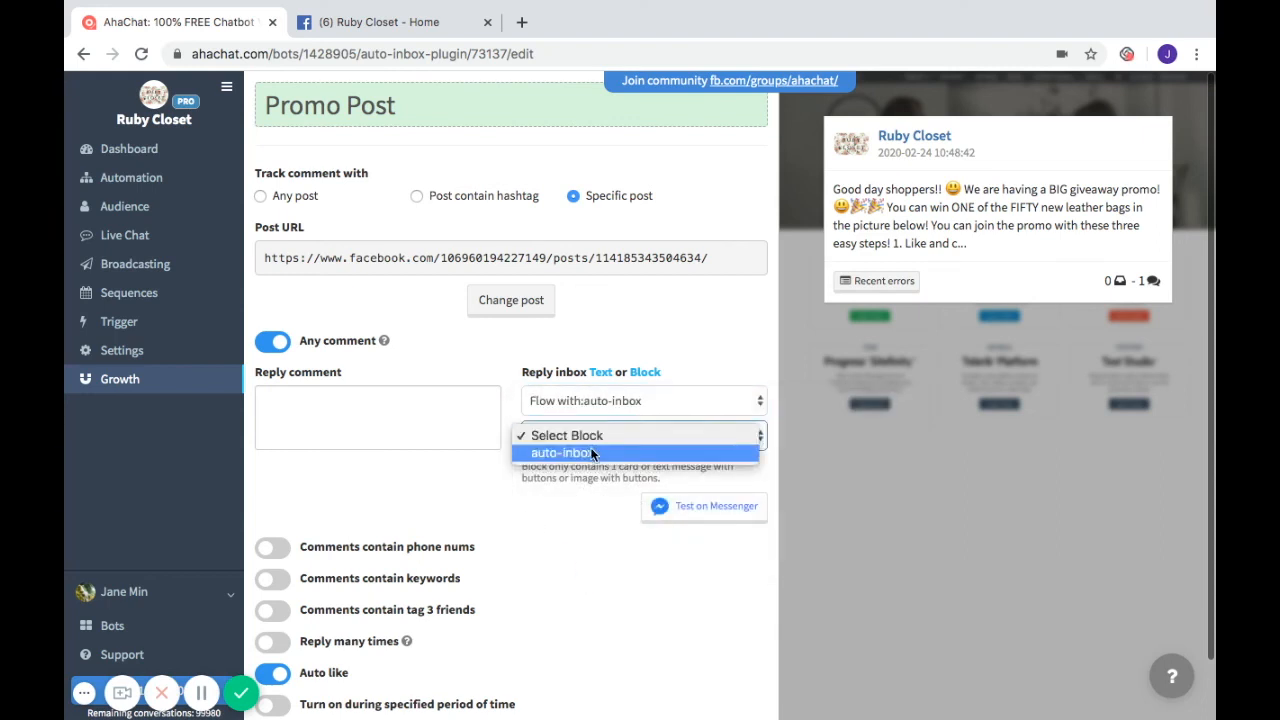
left_click(593, 455)
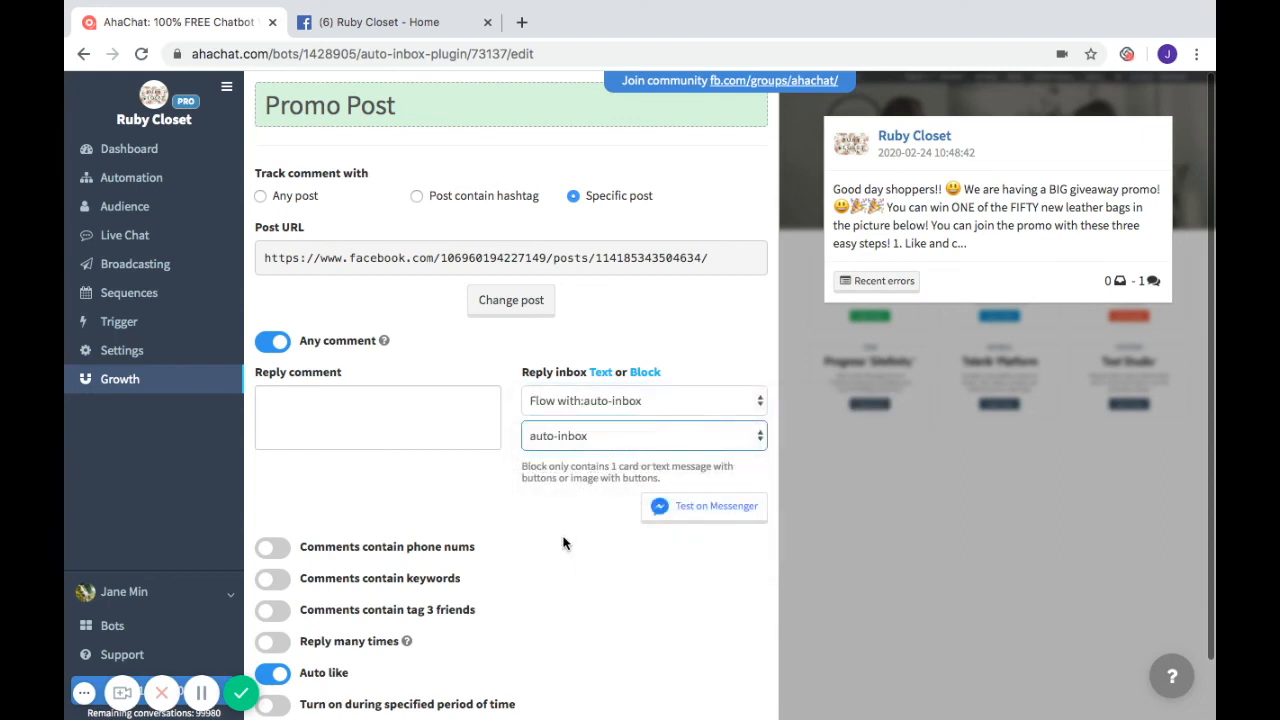
scroll(565, 528, "down", 1)
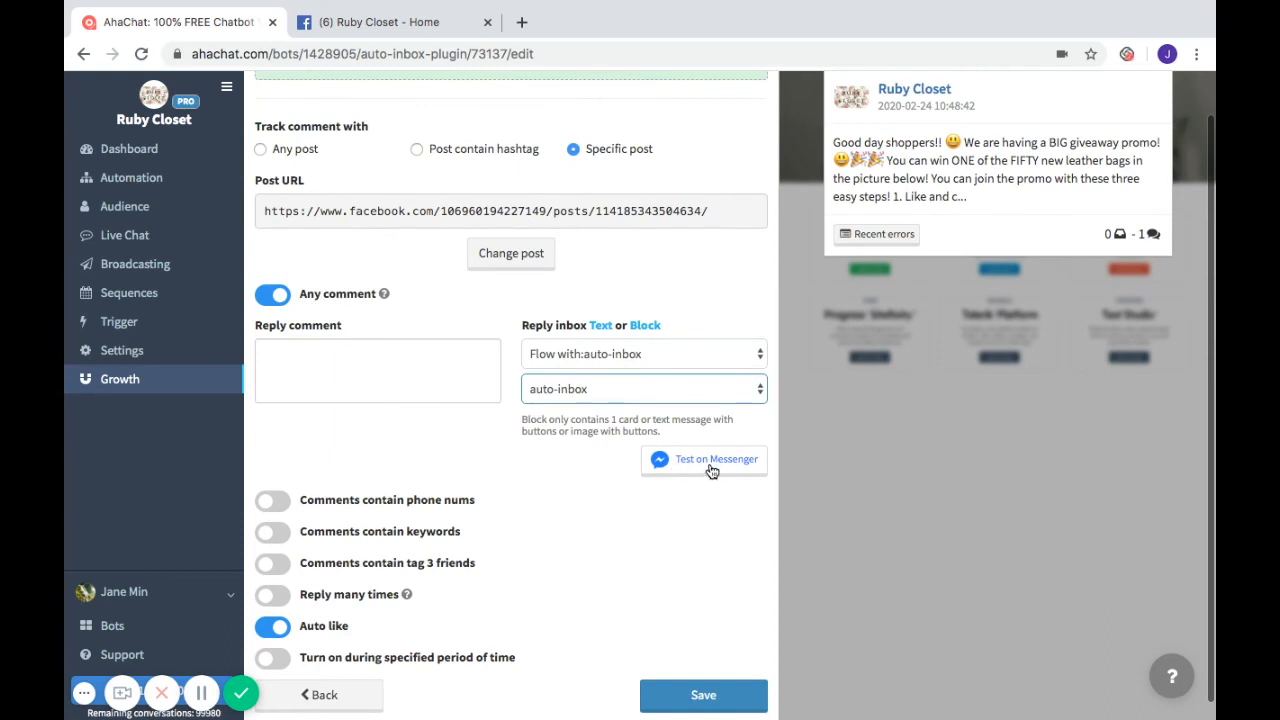
- Send the auto-inbox block as a Messenger test and confirm the message arrived in Facebook chat
left_click(710, 462)
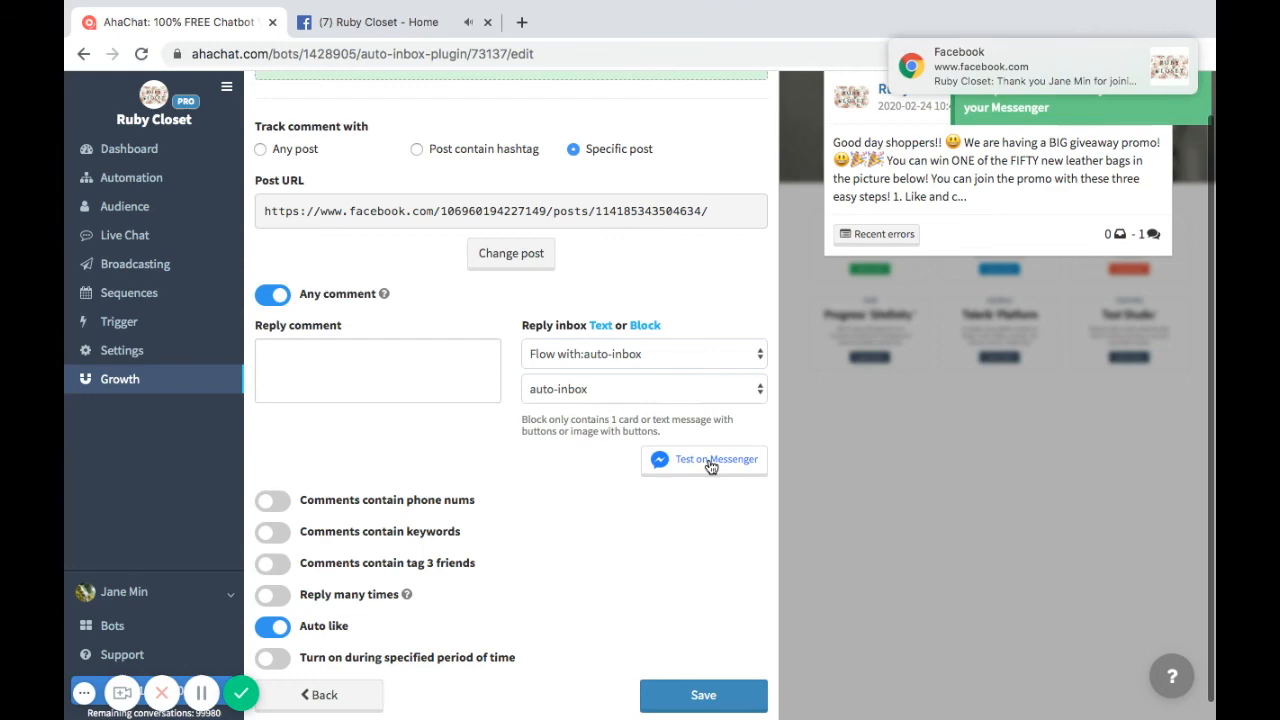
left_click(410, 22)
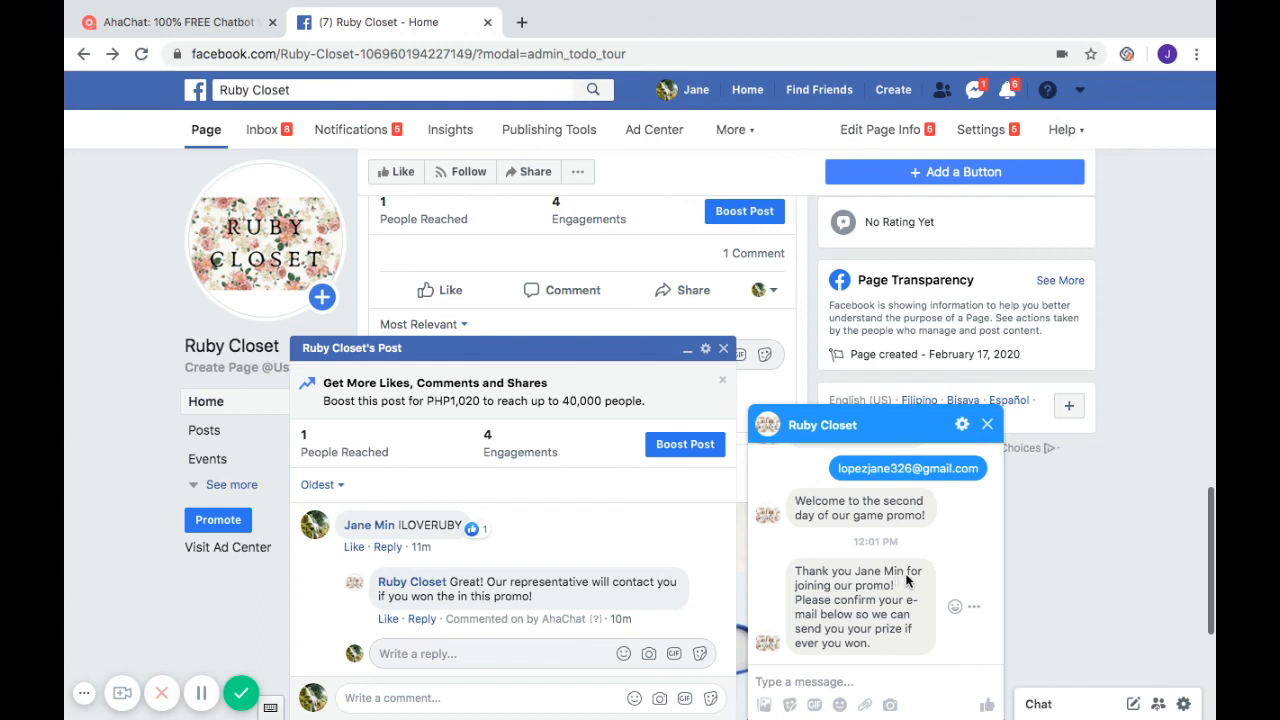
scroll(855, 637, "down", 1)
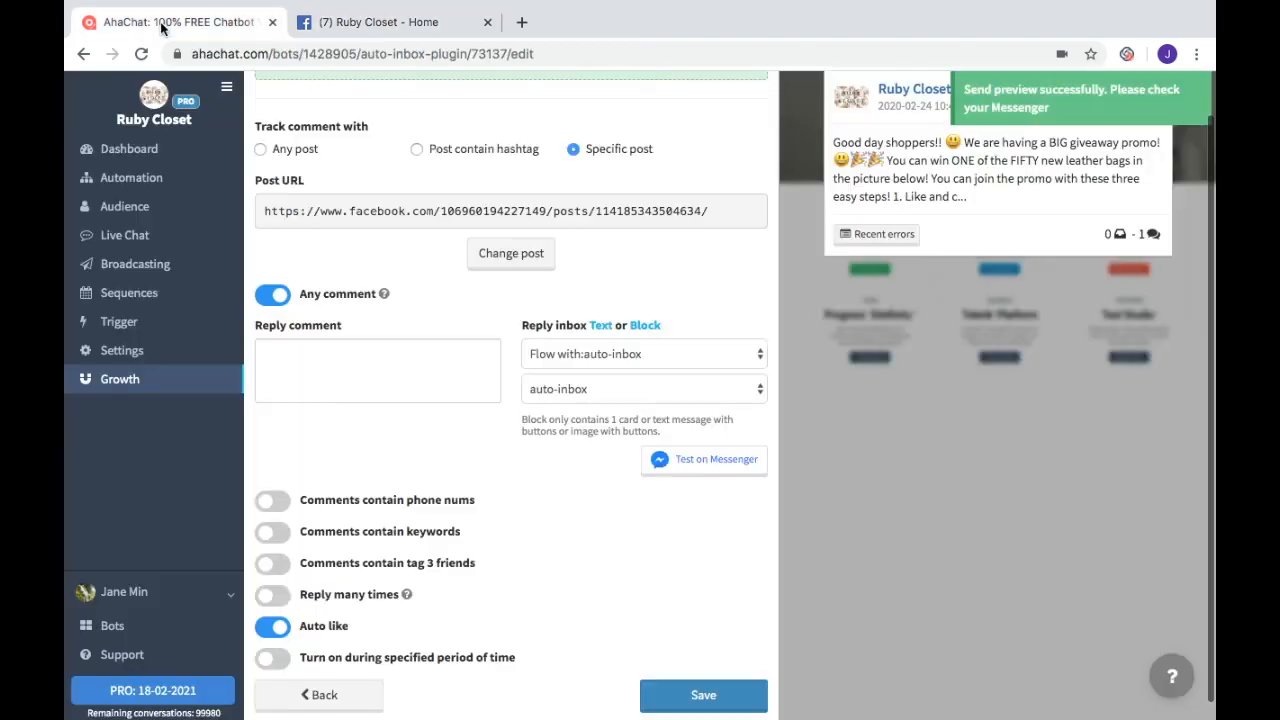
left_click(160, 22)
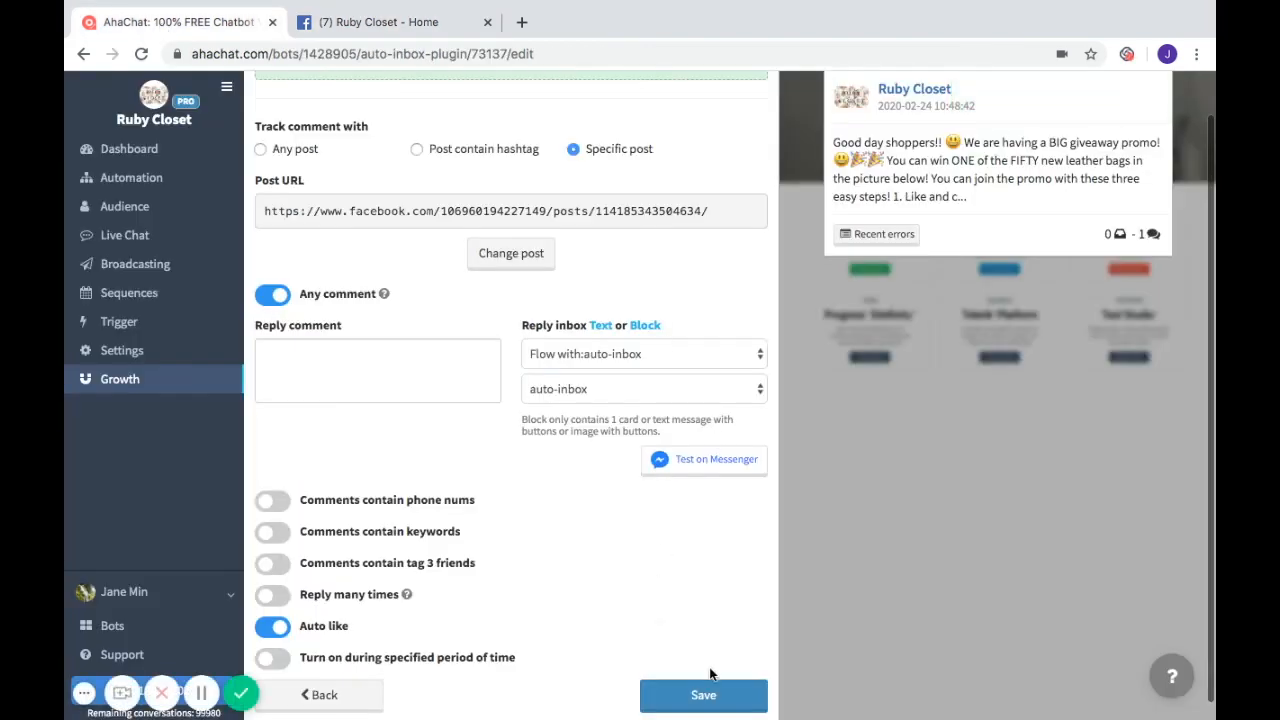
- Save the updated Promo Post tool and review the Growth table's column help tips
left_click(728, 694)
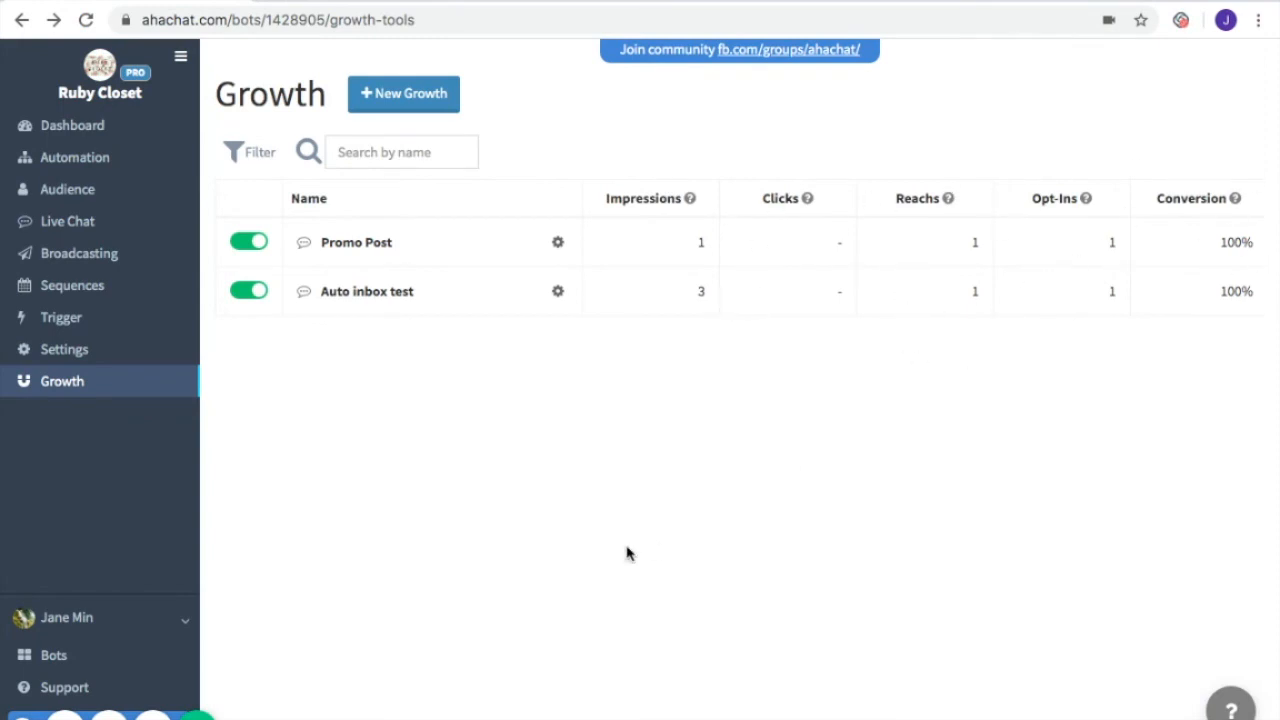
mouse_move(694, 208)
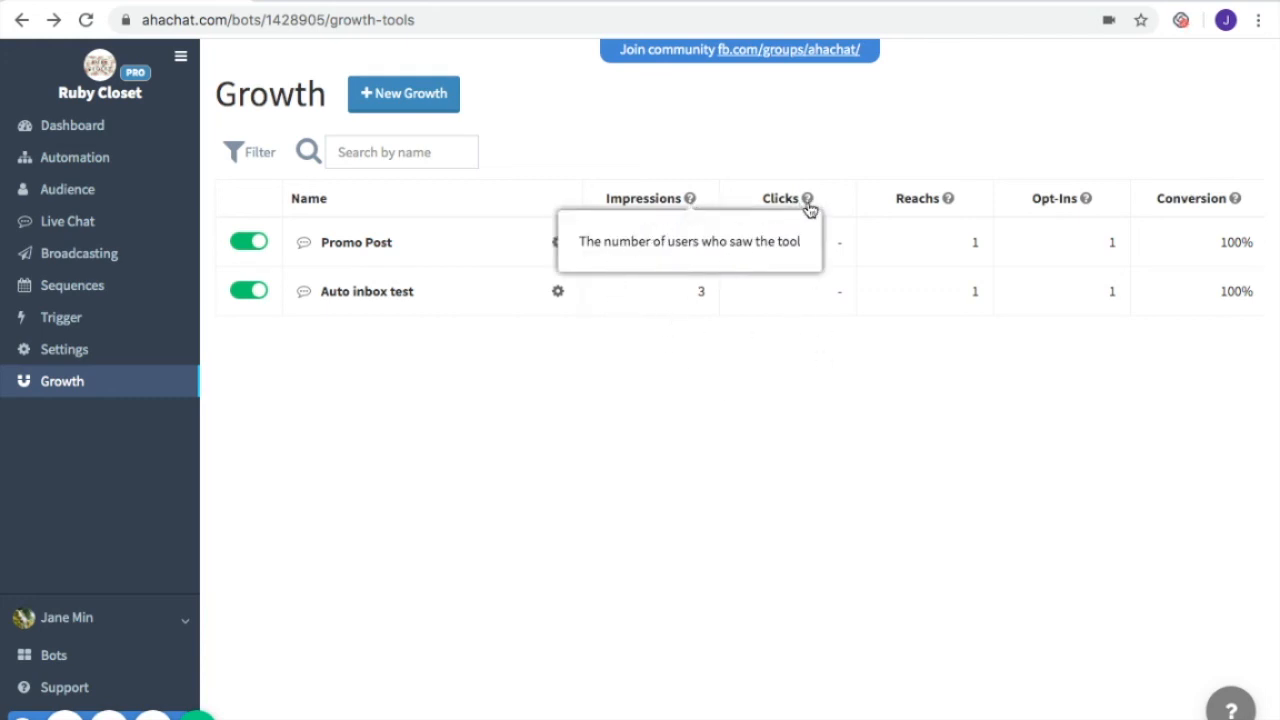
mouse_move(807, 202)
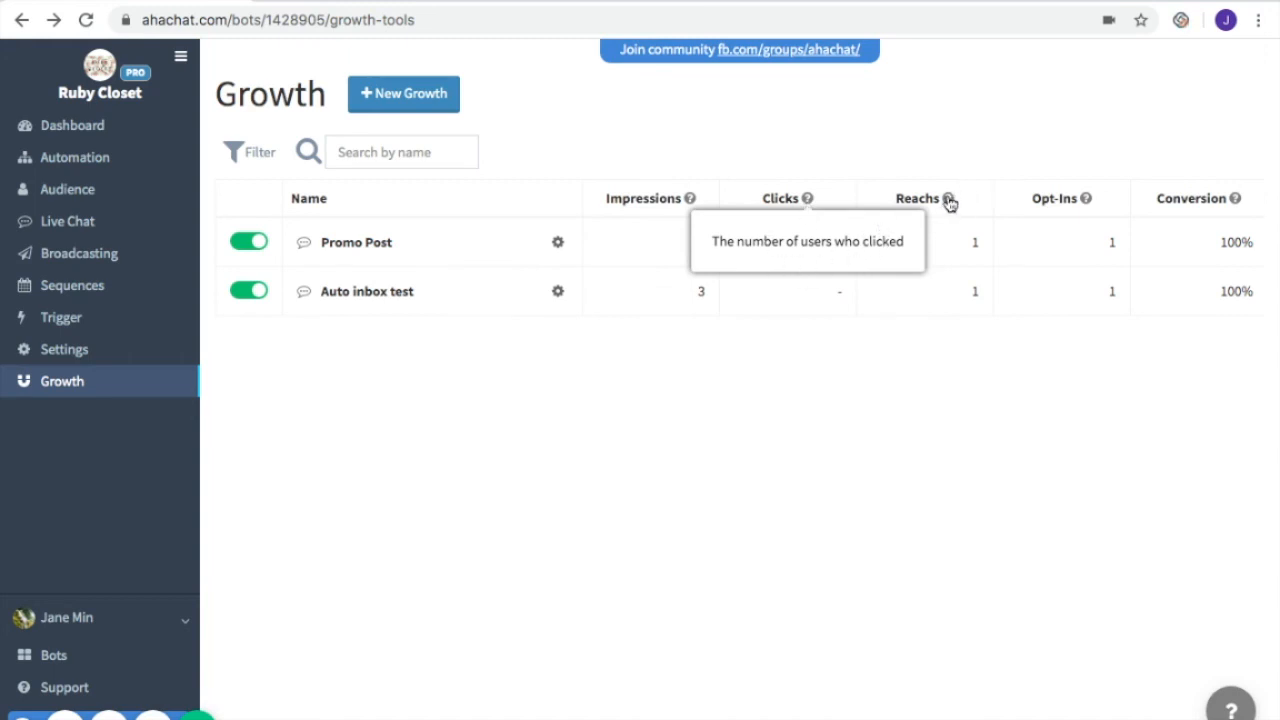
mouse_move(949, 202)
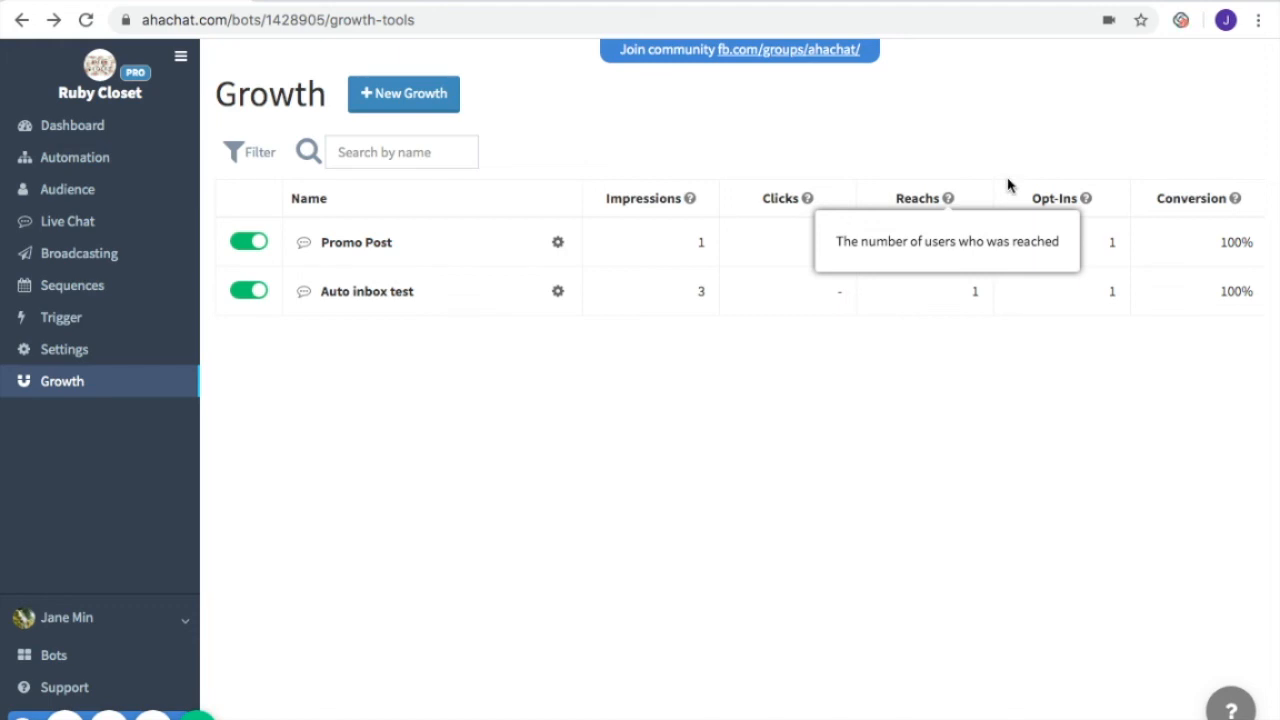
- Read the Opt-Ins and Conversion metric explanations, then dismiss them
left_click(1087, 200)
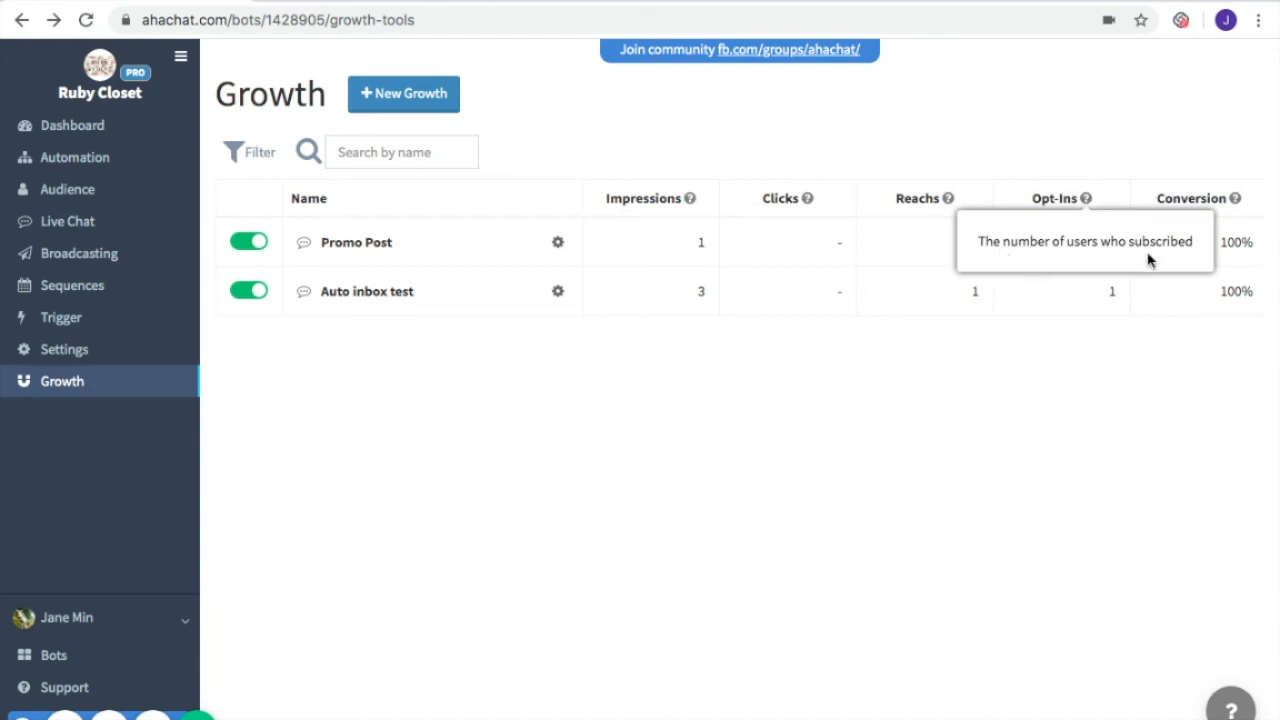
left_click(1236, 199)
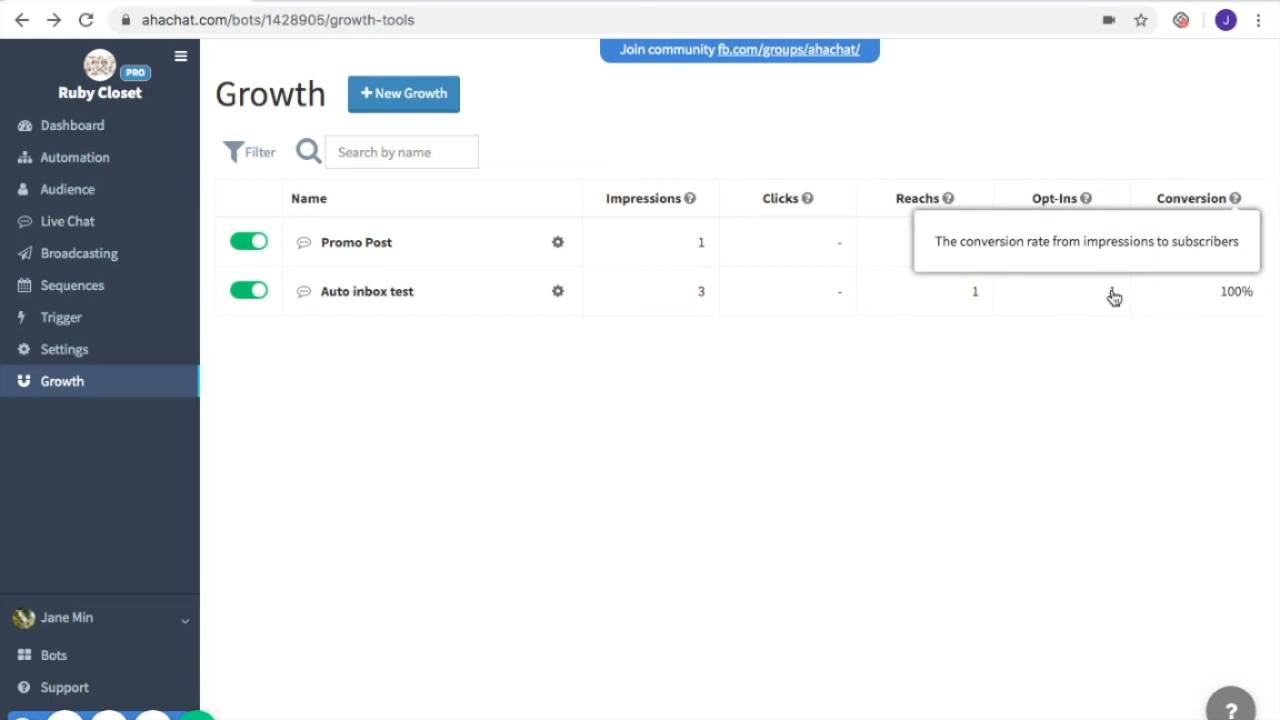
left_click(975, 400)
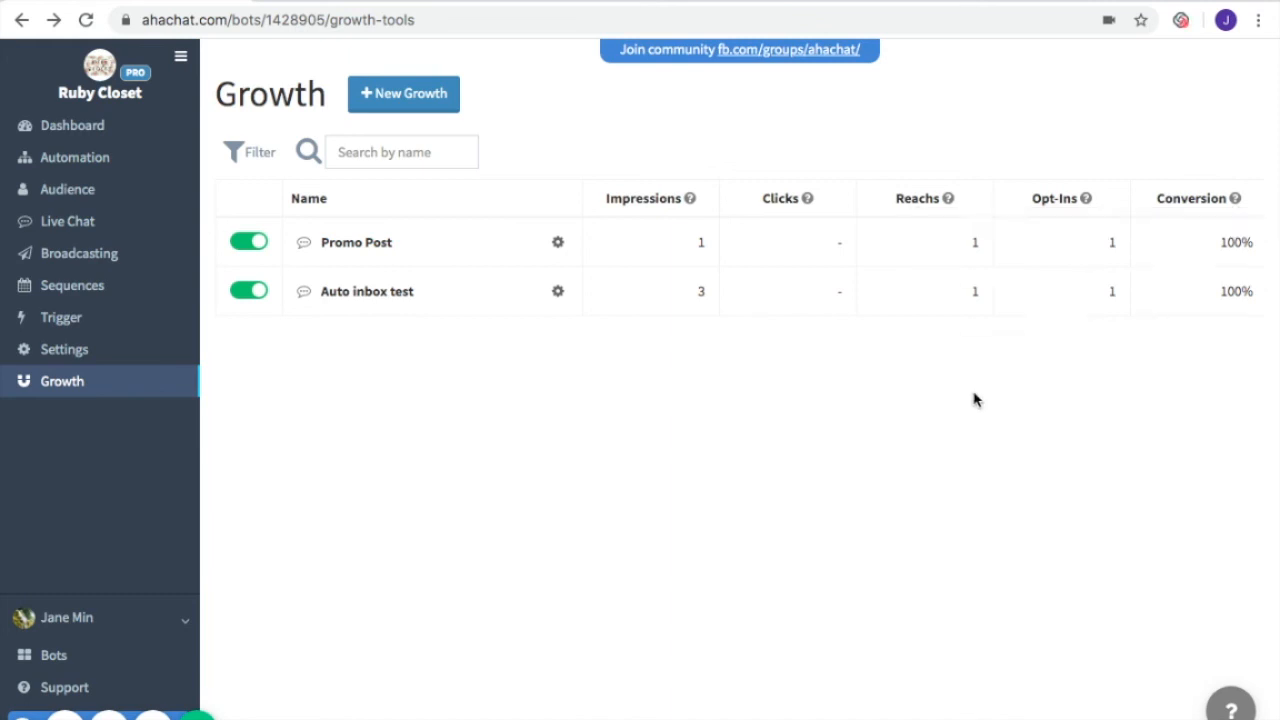